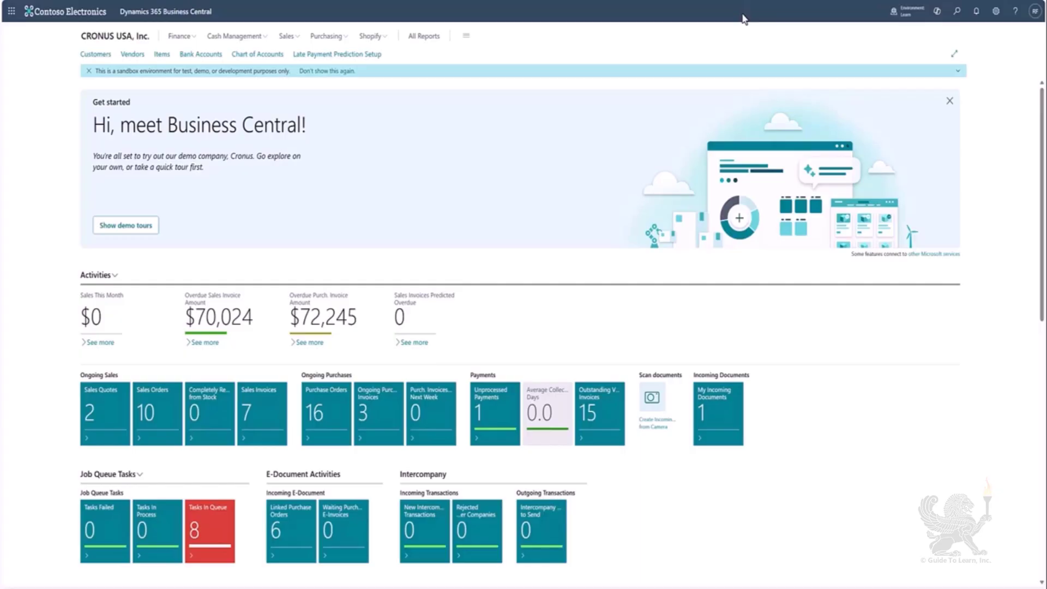
- Find the Fixed Assets list and create a new fixed asset with the description "Cooling unit"
left_click(957, 12)
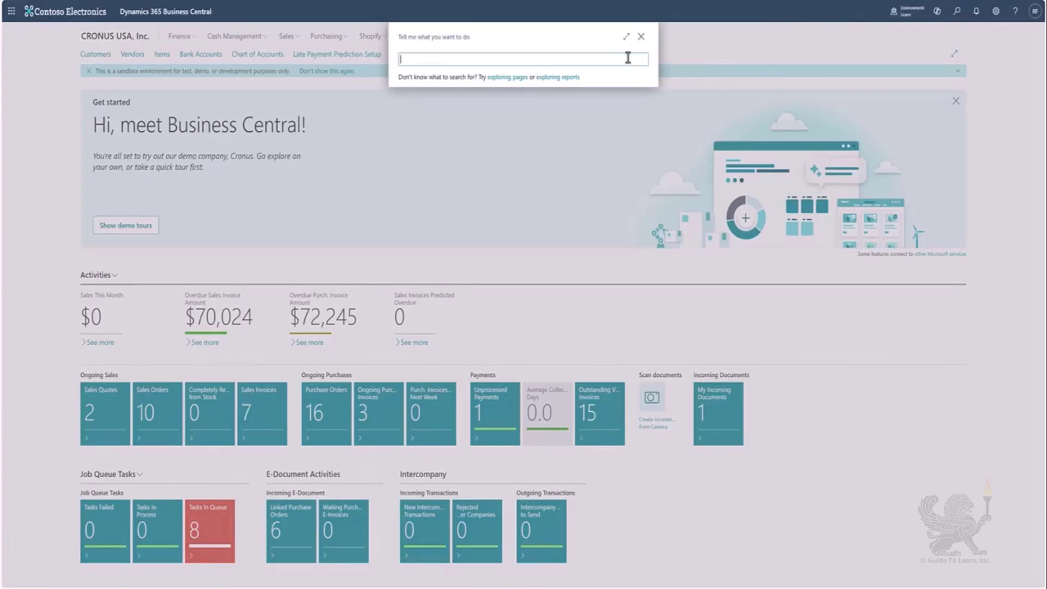
type("fixed assets")
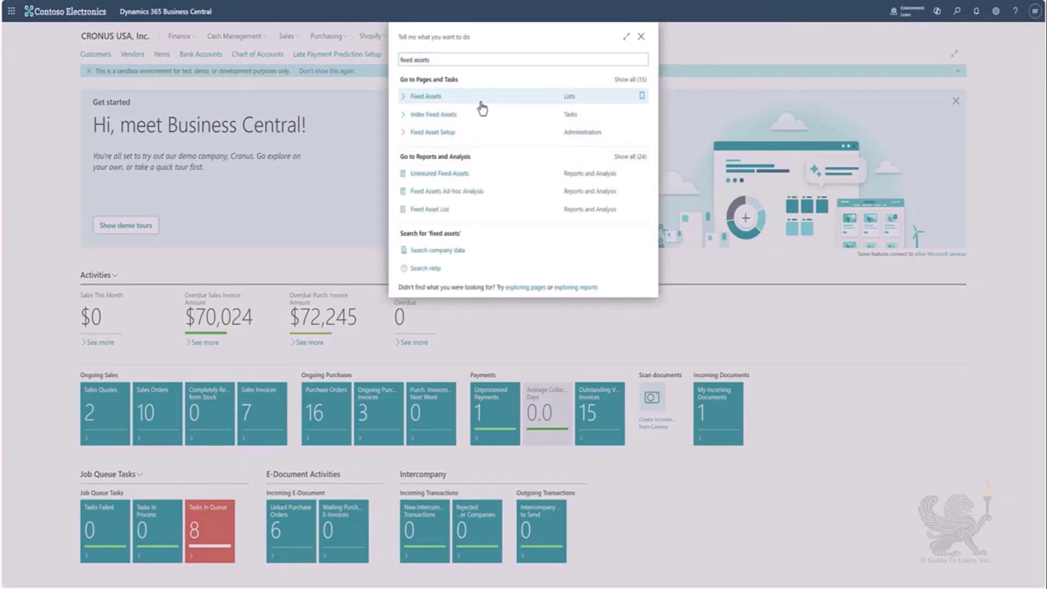
left_click(482, 106)
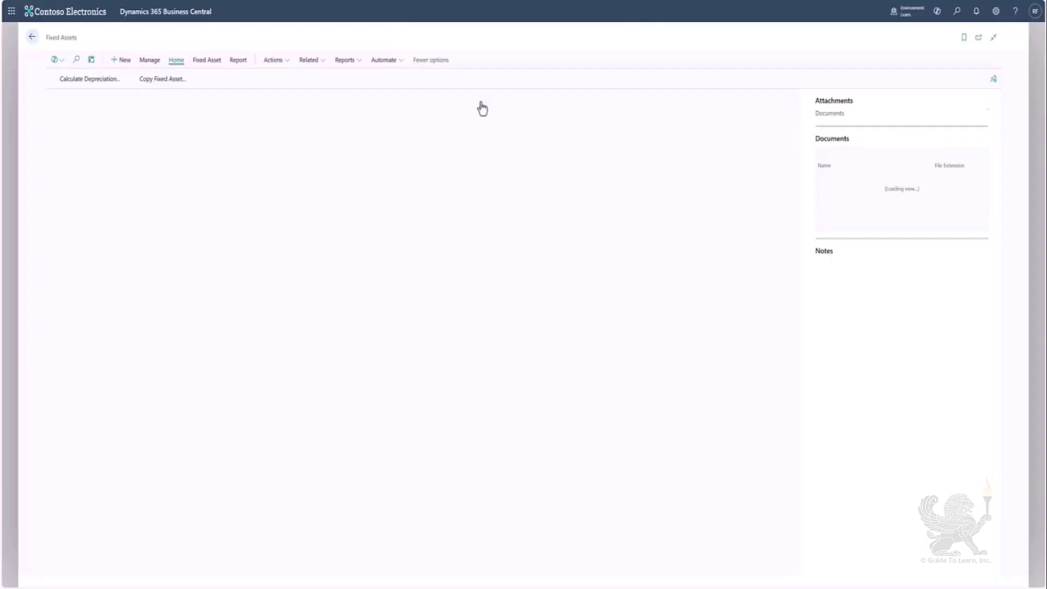
left_click(115, 62)
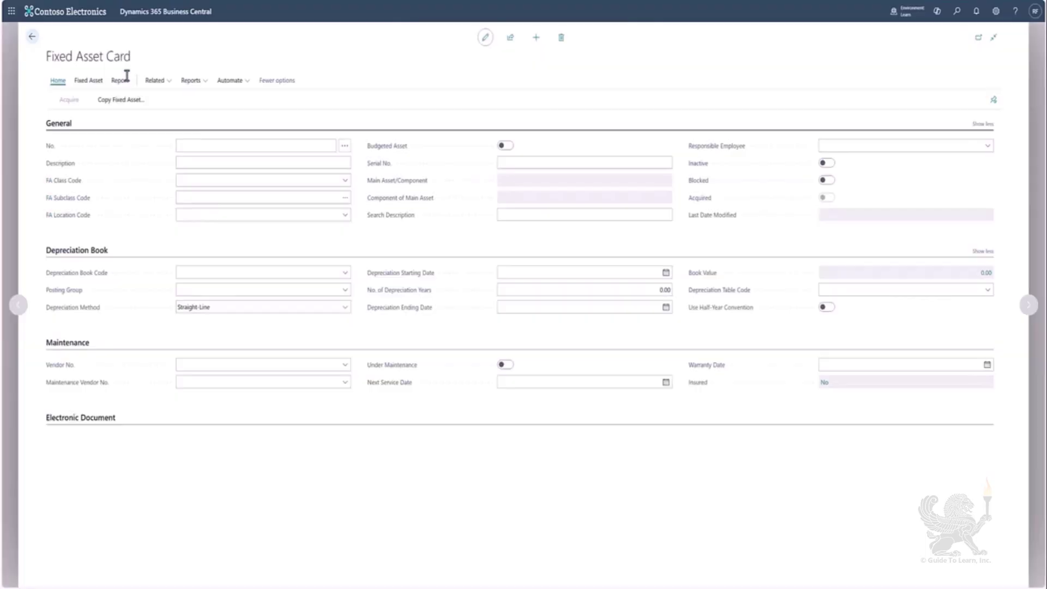
left_click(212, 163)
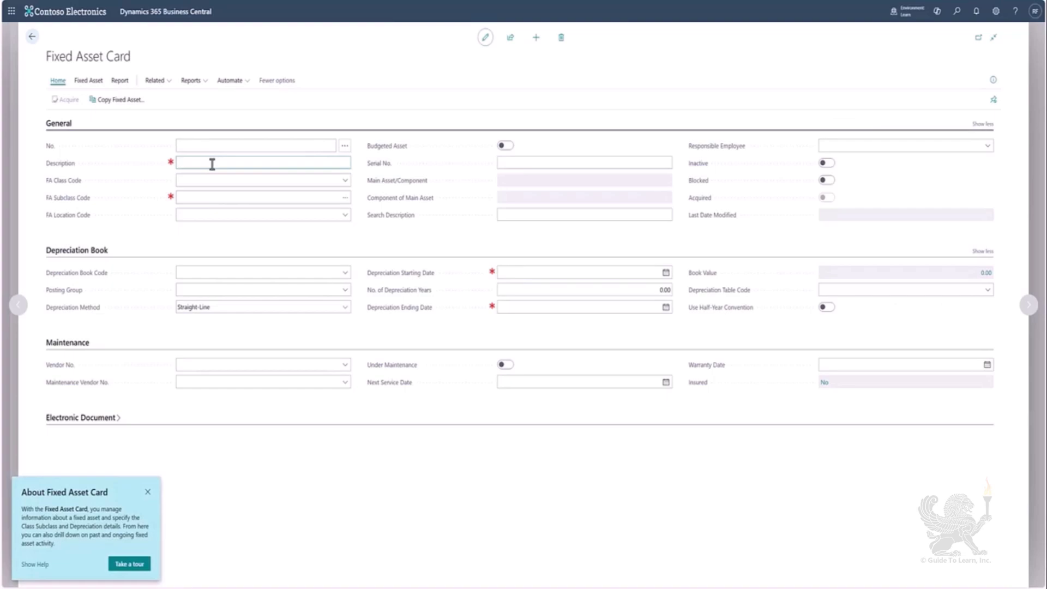
type("Cooling")
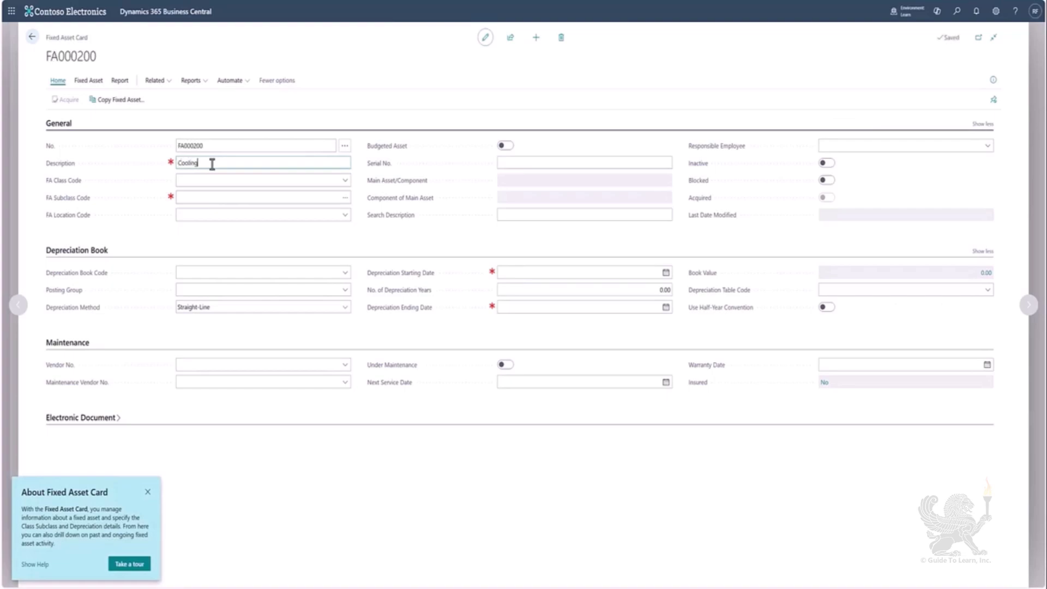
type(" unit")
key("Tab")
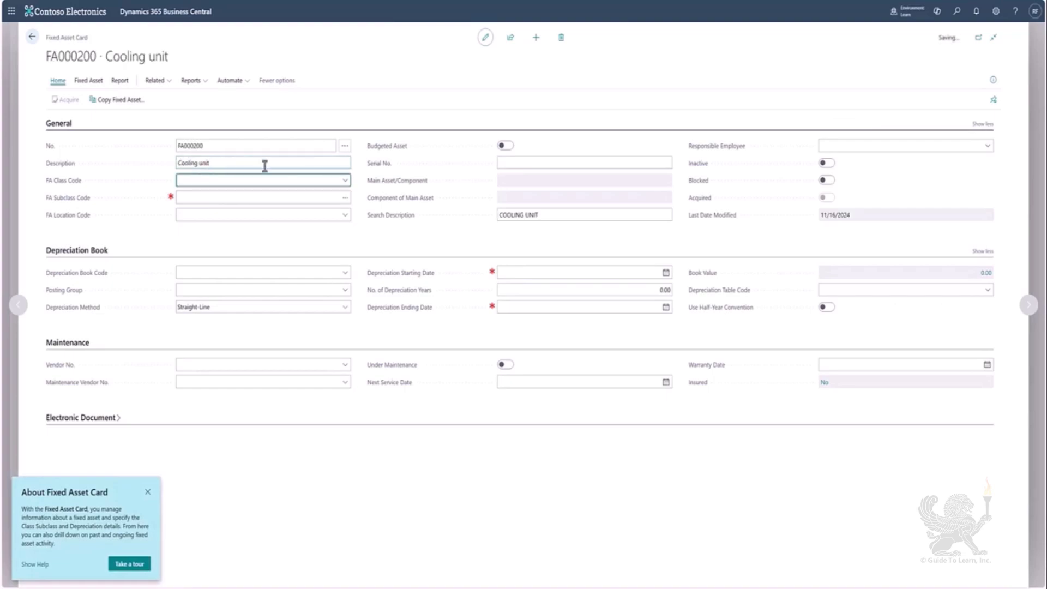
- Classify the cooling unit with FA class code TANGIBLE, subclass EQUIPMENT and FA location code WARE_1
left_click(345, 180)
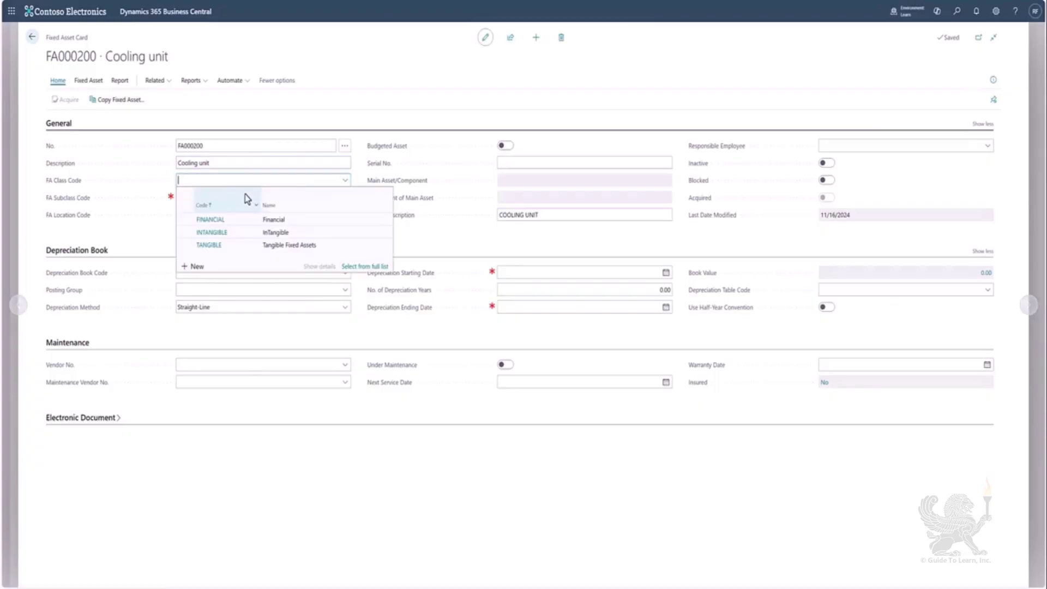
left_click(221, 245)
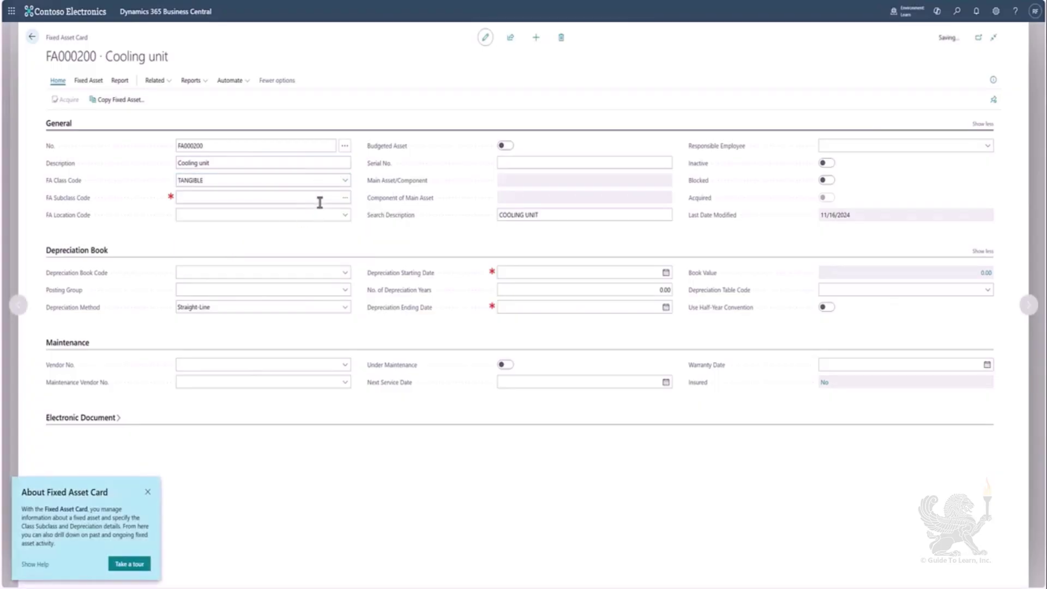
left_click(341, 201)
left_click(344, 198)
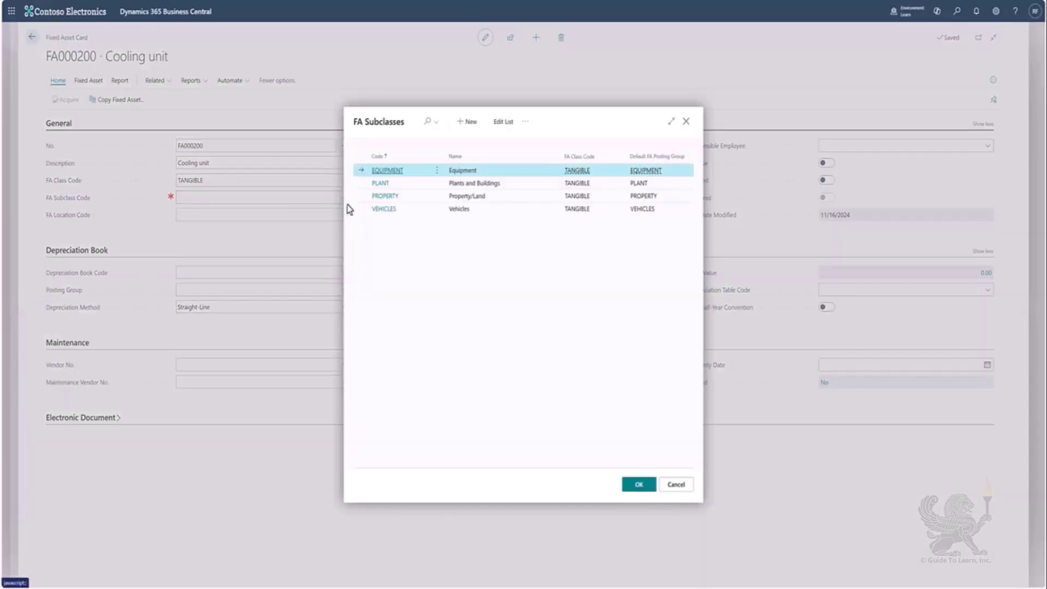
left_click(638, 484)
left_click(346, 216)
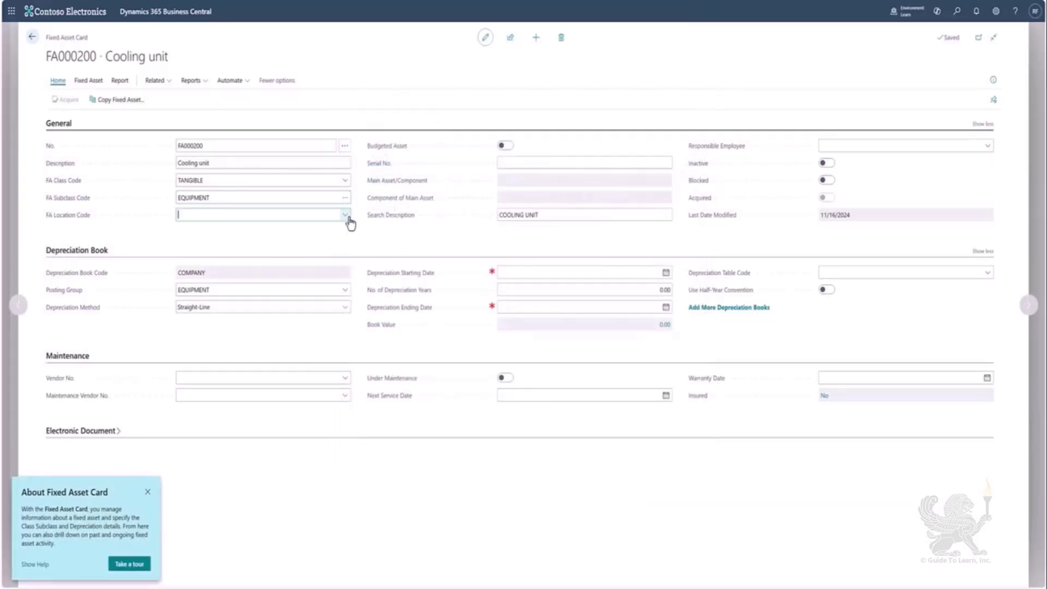
scroll(302, 295, "down", 2)
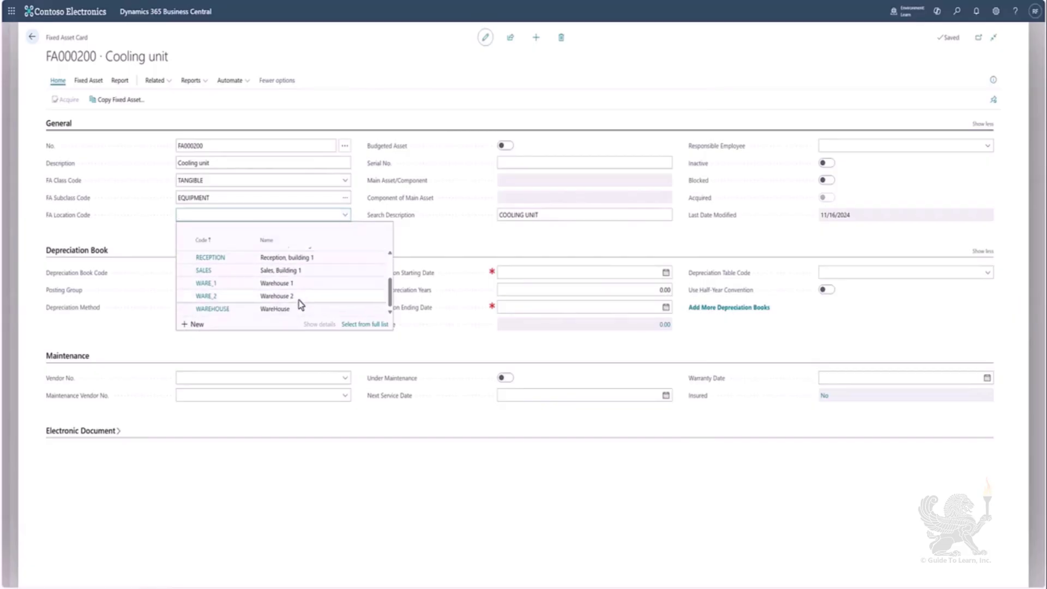
left_click(299, 282)
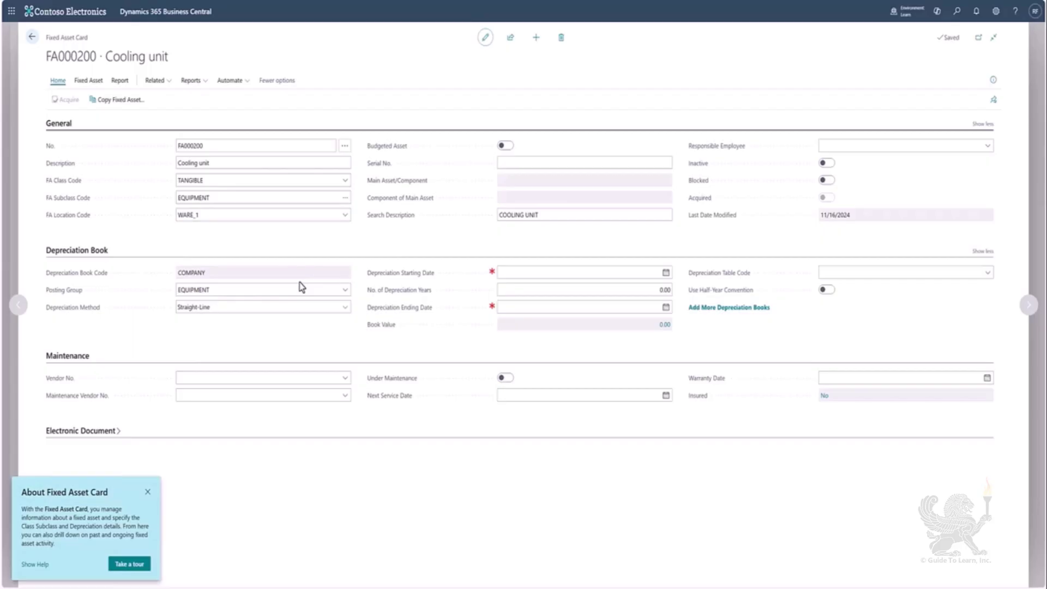
- Set the cooling unit's depreciation starting date to 9/1/2023
left_click(666, 273)
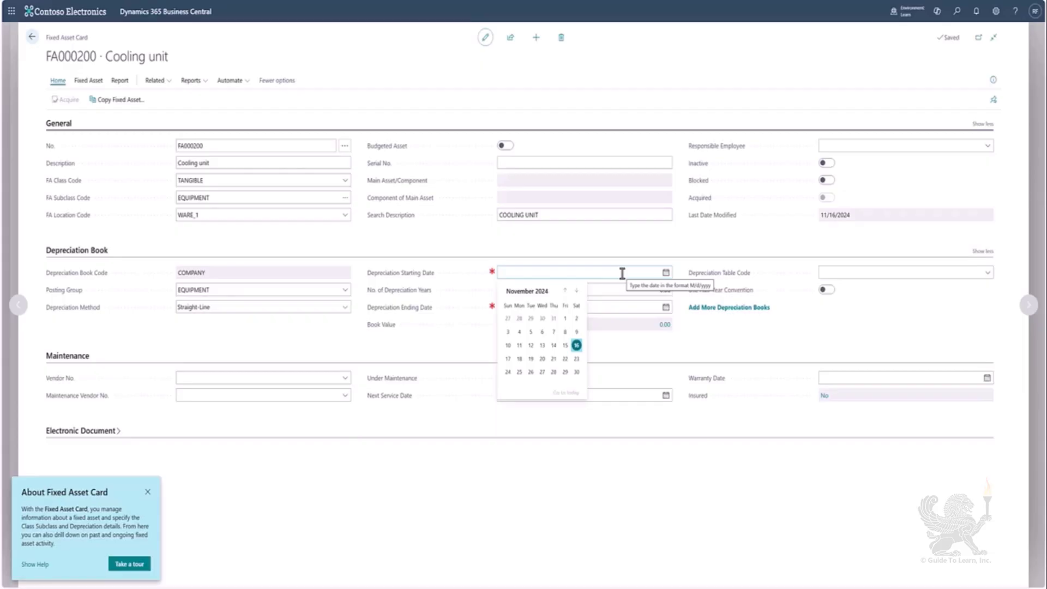
left_click(564, 291)
left_click(564, 291)
left_click(564, 291)
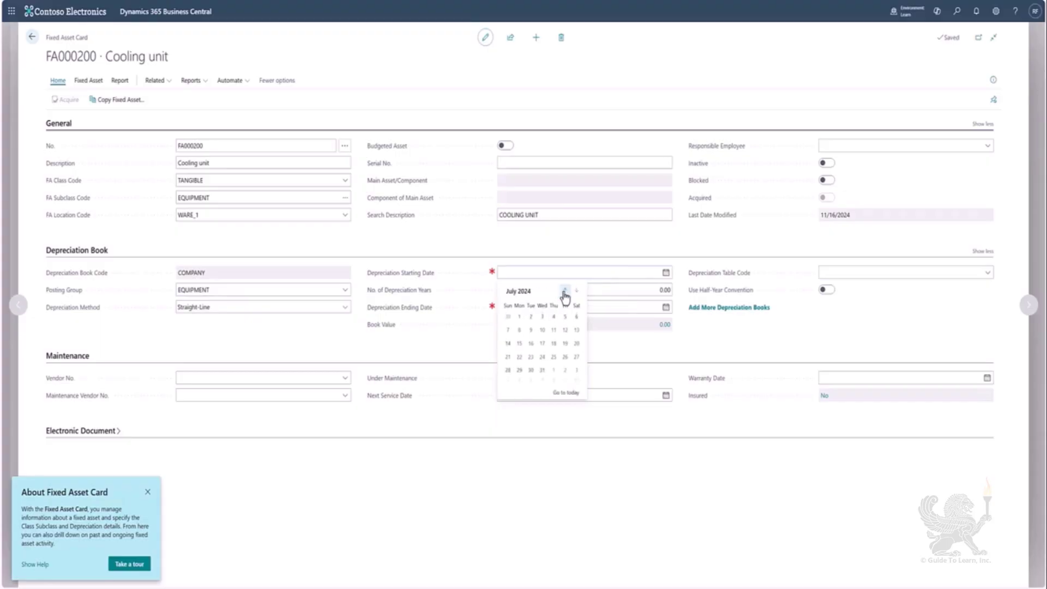
left_click(564, 292)
left_click(565, 291)
left_click(565, 291)
left_click(564, 291)
left_click(564, 291)
left_click(564, 291)
left_click(564, 292)
left_click(564, 291)
left_click(564, 291)
left_click(565, 291)
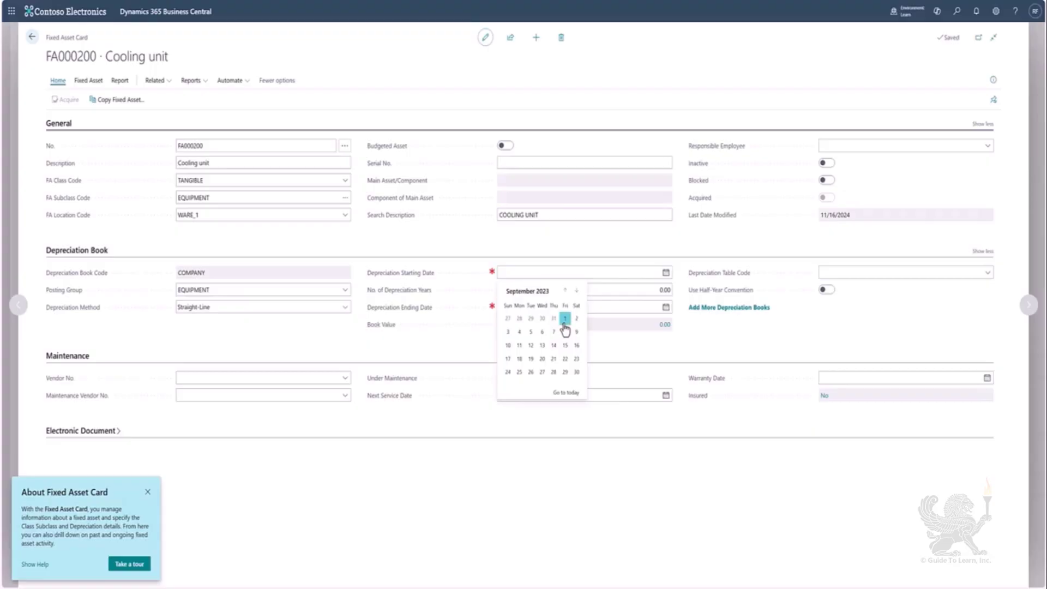
left_click(565, 318)
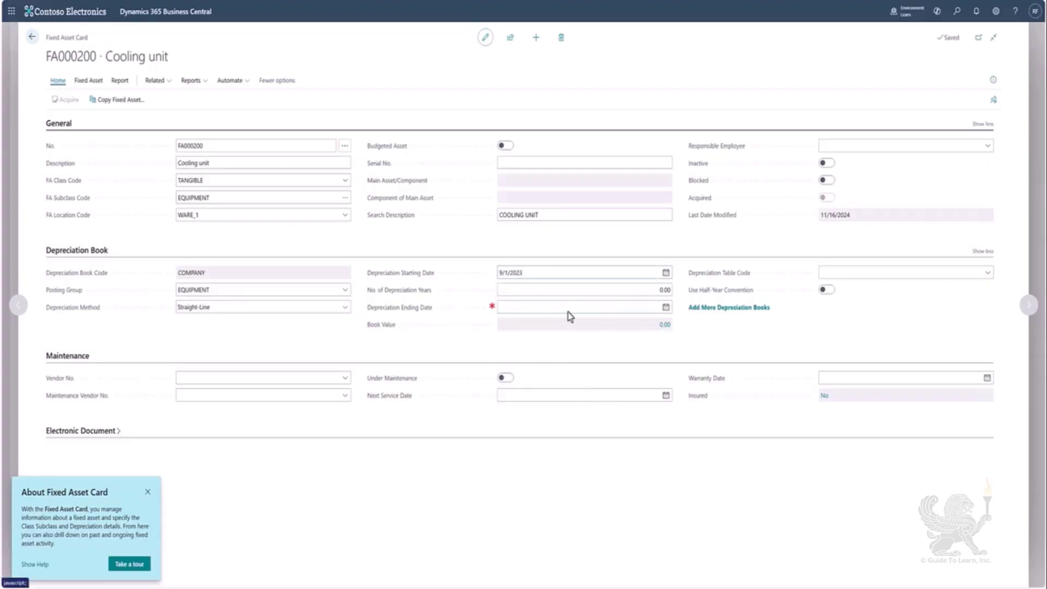
- Set the cooling unit's number of depreciation years to 10 and leave the fixed asset card
left_click(593, 295)
left_click(599, 293)
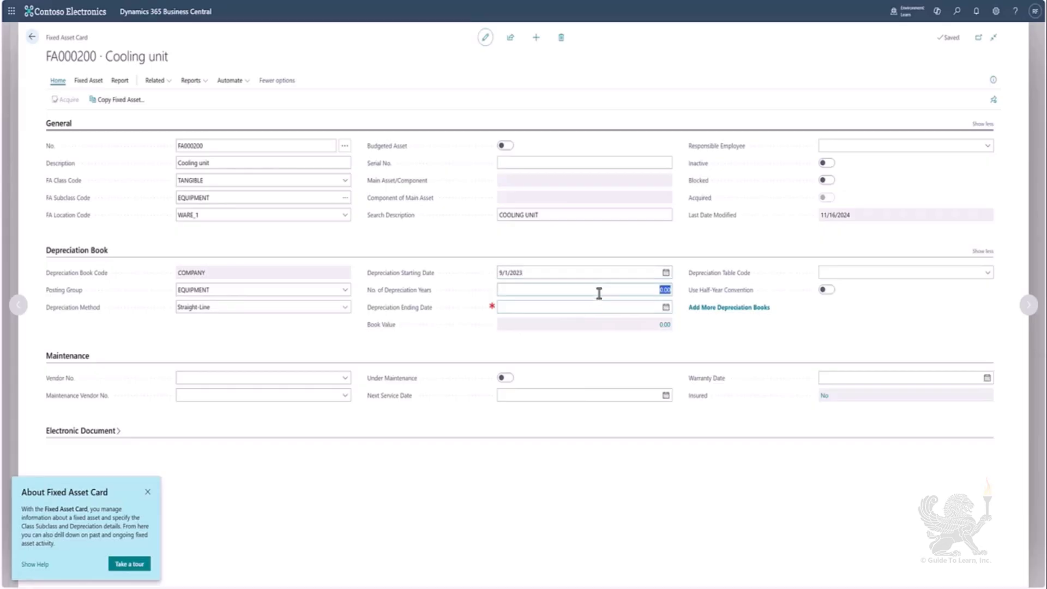
type("10")
key("Tab")
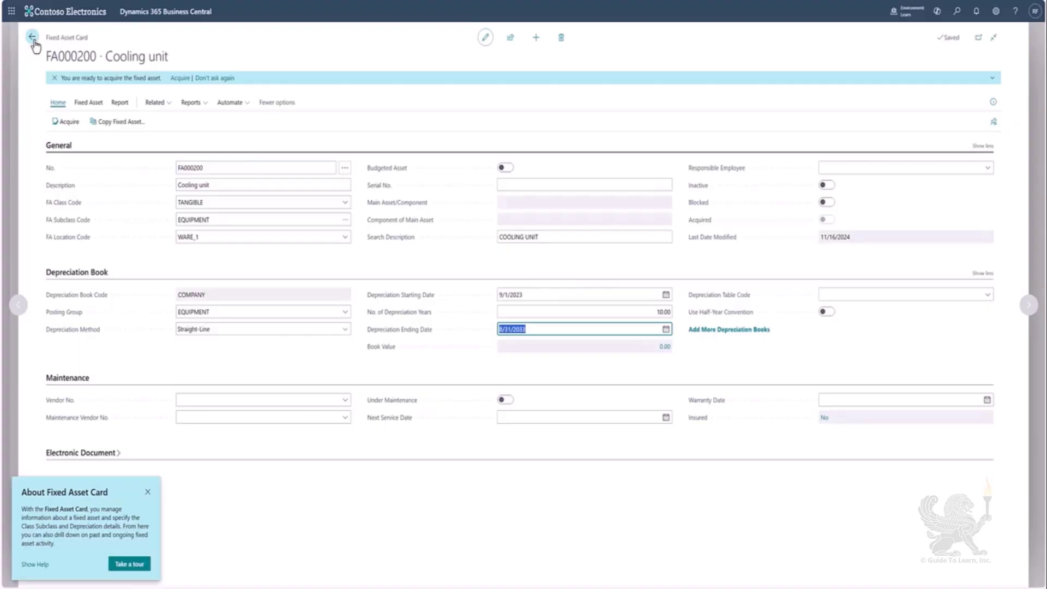
left_click(32, 38)
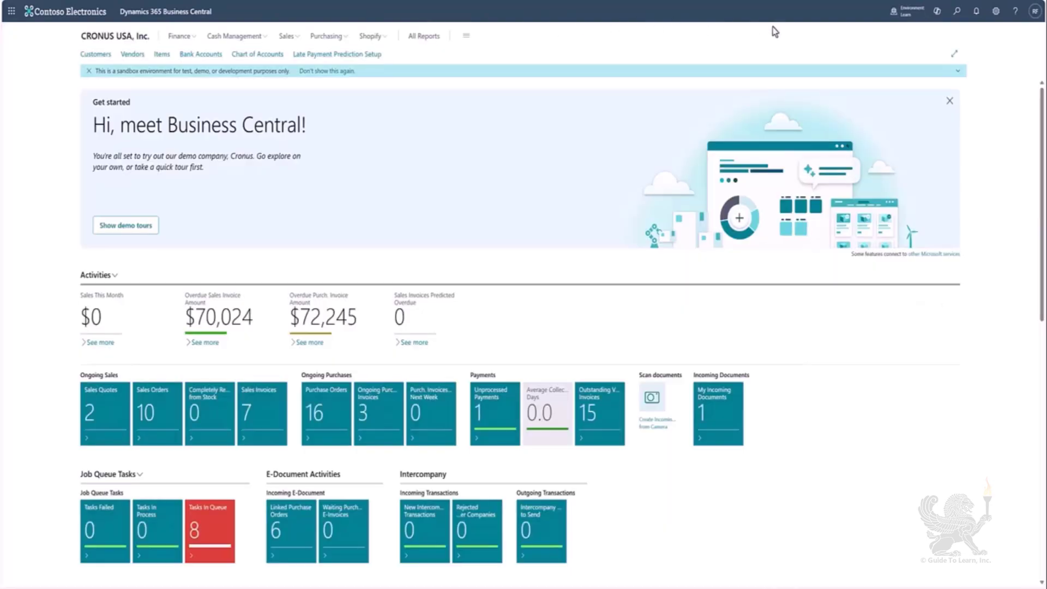
- Find the Depreciation Books page and open the card of the COMPANY book
left_click(955, 17)
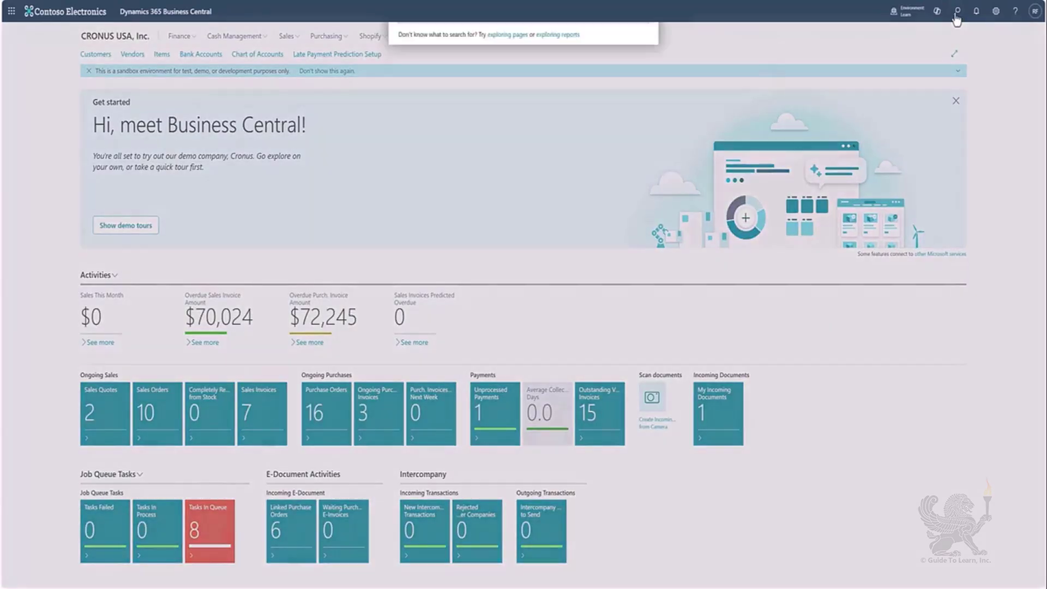
type("deprec")
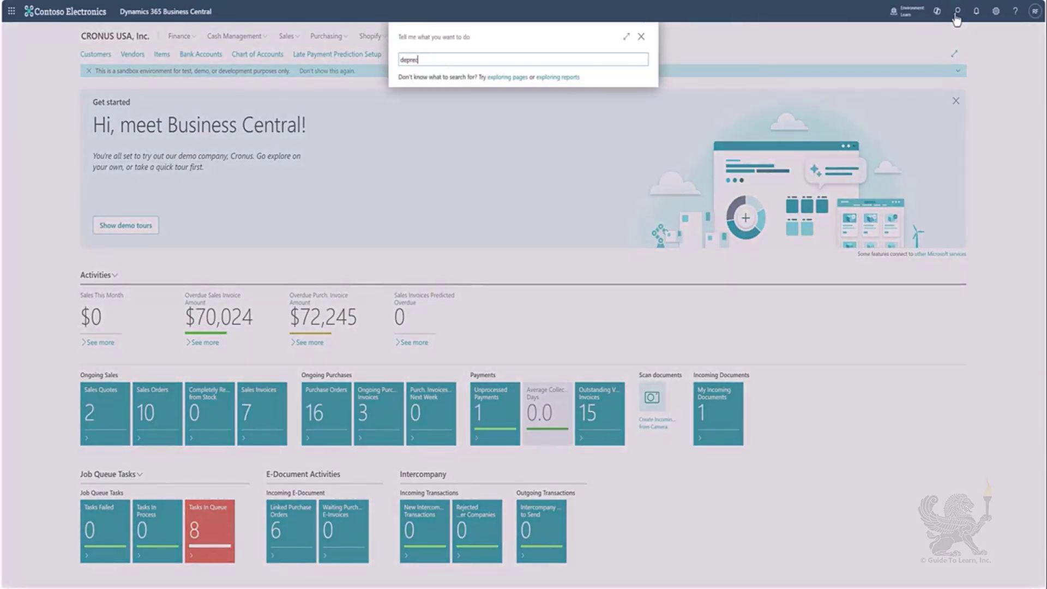
type("iation books")
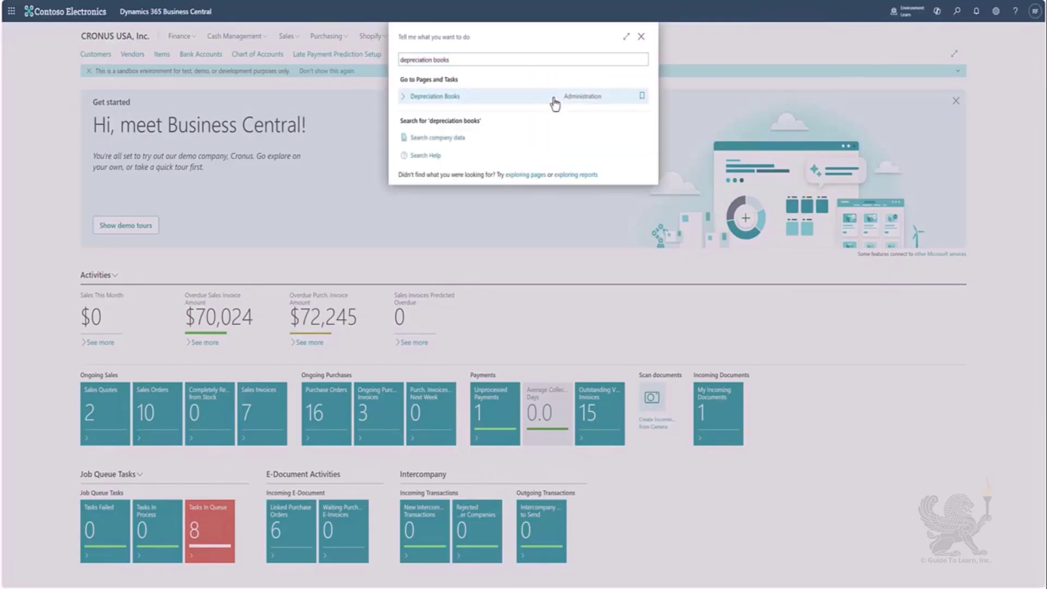
left_click(554, 104)
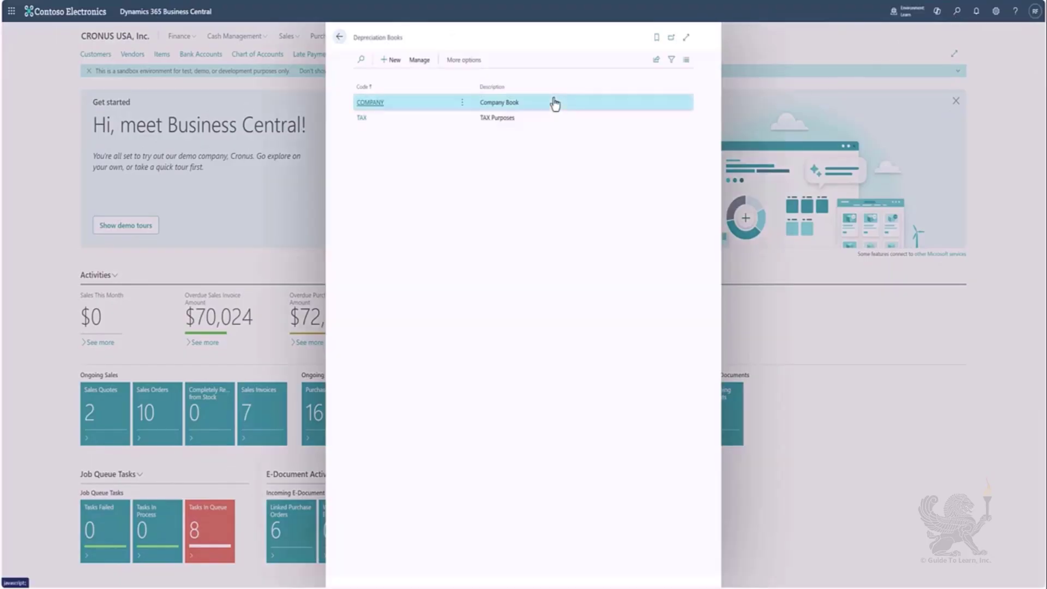
left_click(378, 104)
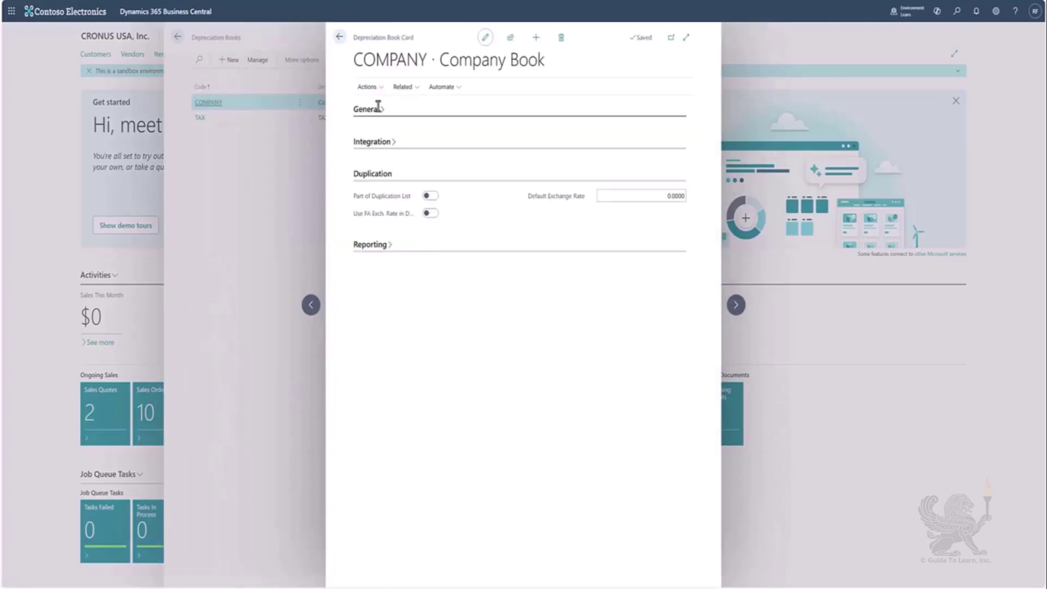
- Turn off G/L integration for acquisition cost and depreciation in the COMPANY book, and return to the home page
left_click(379, 145)
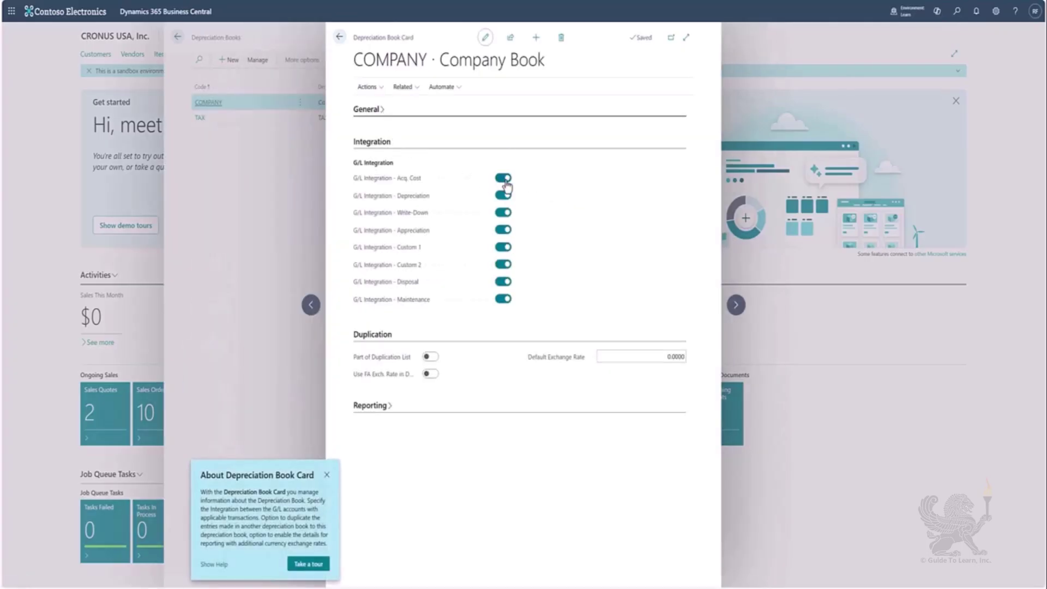
left_click(504, 180)
left_click(505, 197)
left_click(340, 37)
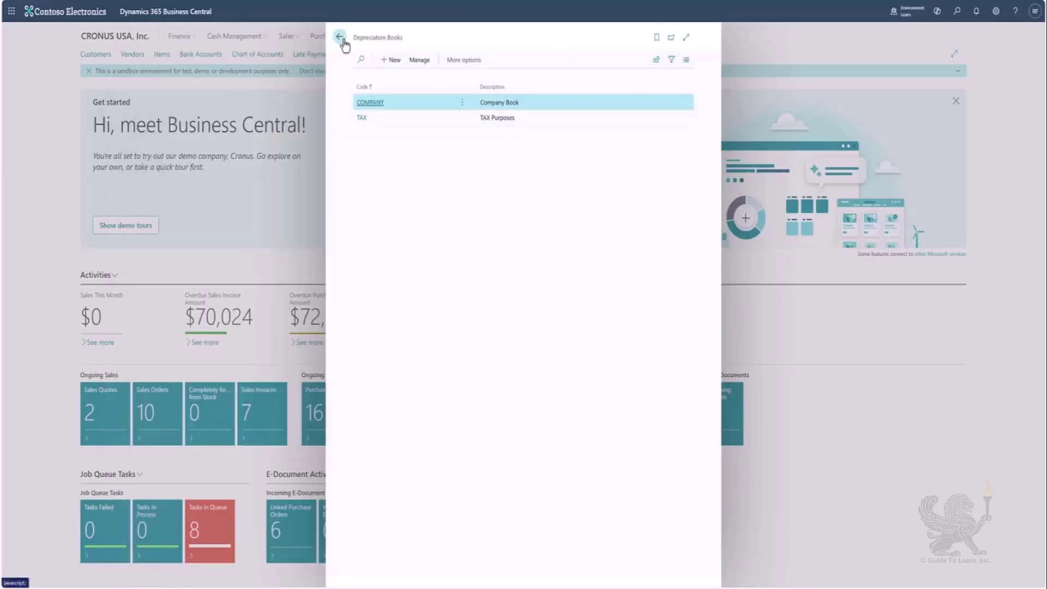
left_click(341, 38)
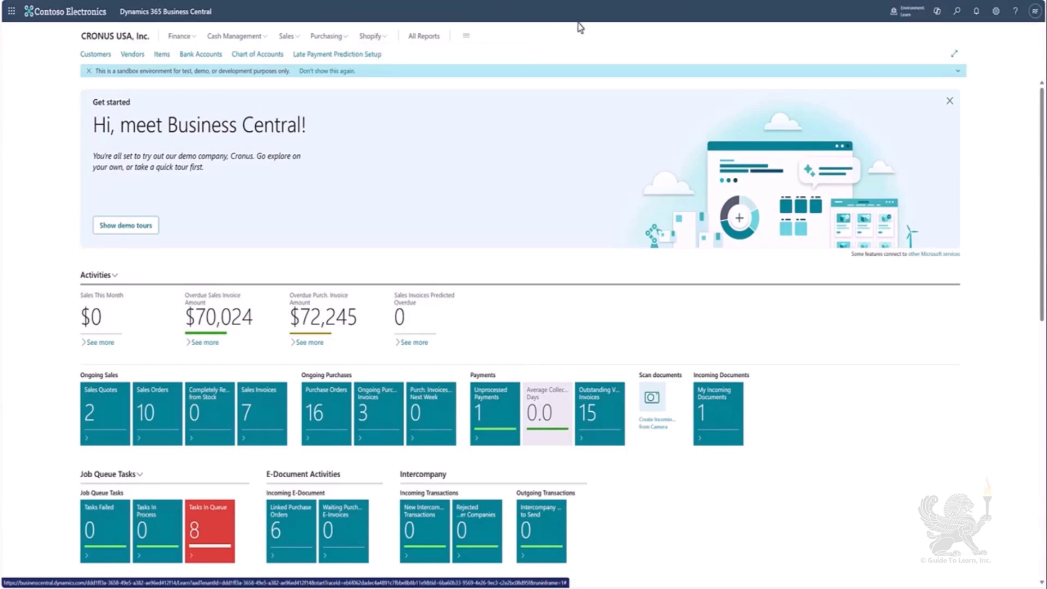
- Find and open Fixed Asset Journals using the ASSETS journal template
left_click(954, 18)
type("fixed")
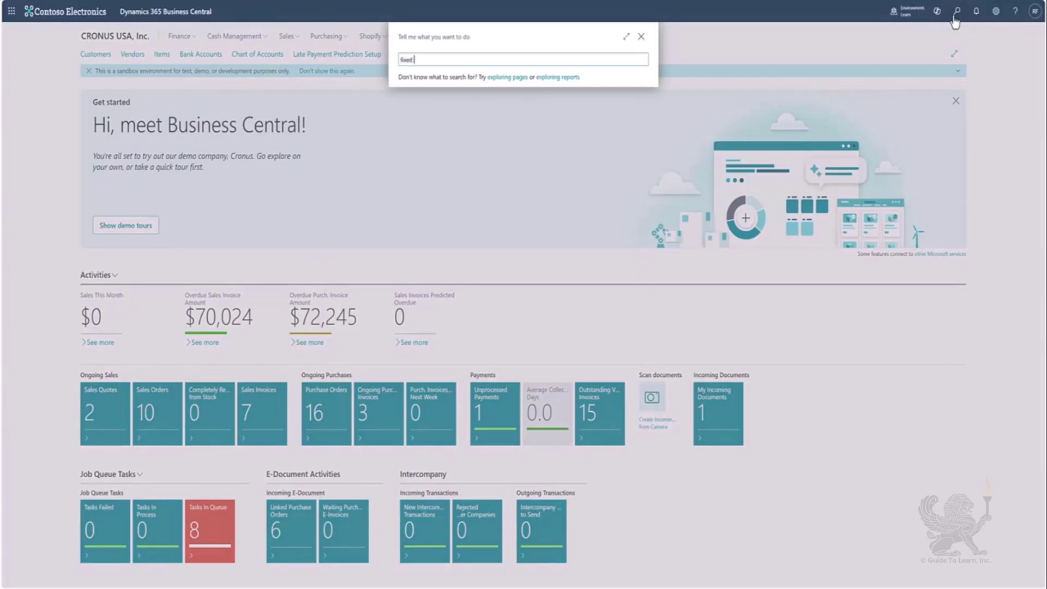
type(" asset journal")
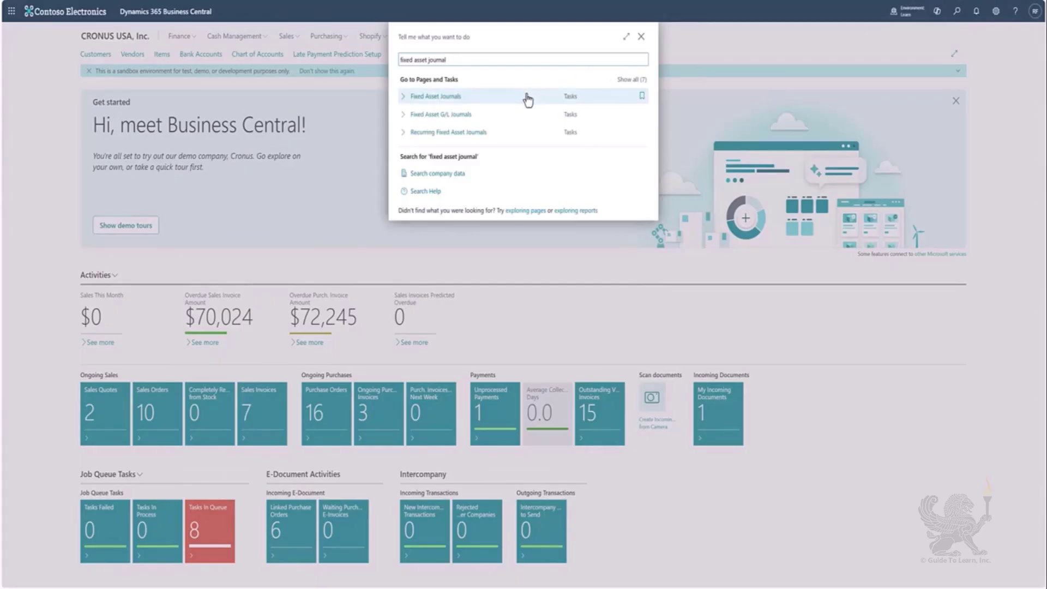
left_click(435, 96)
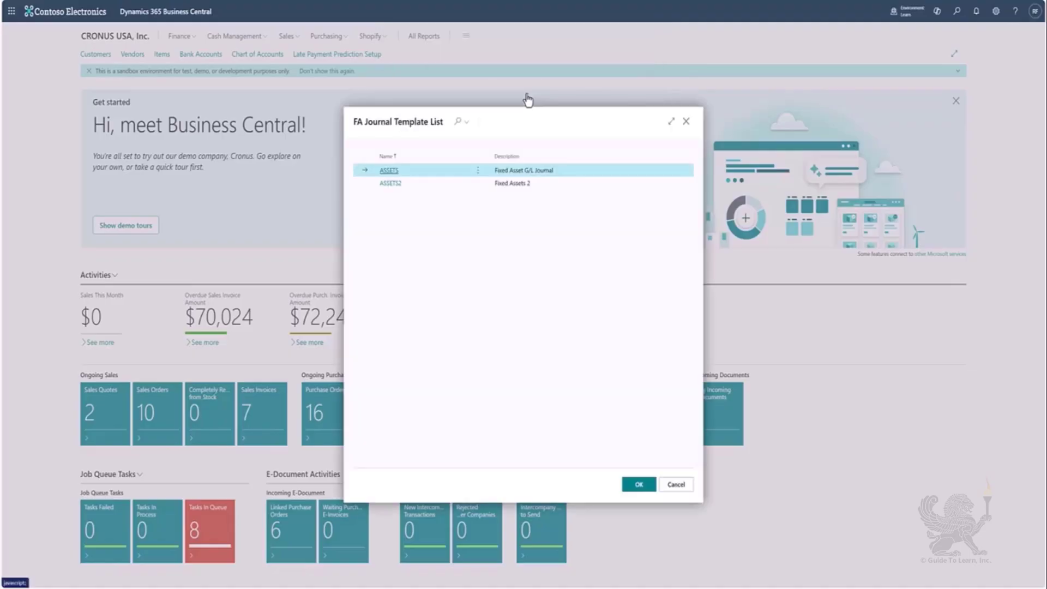
left_click(635, 487)
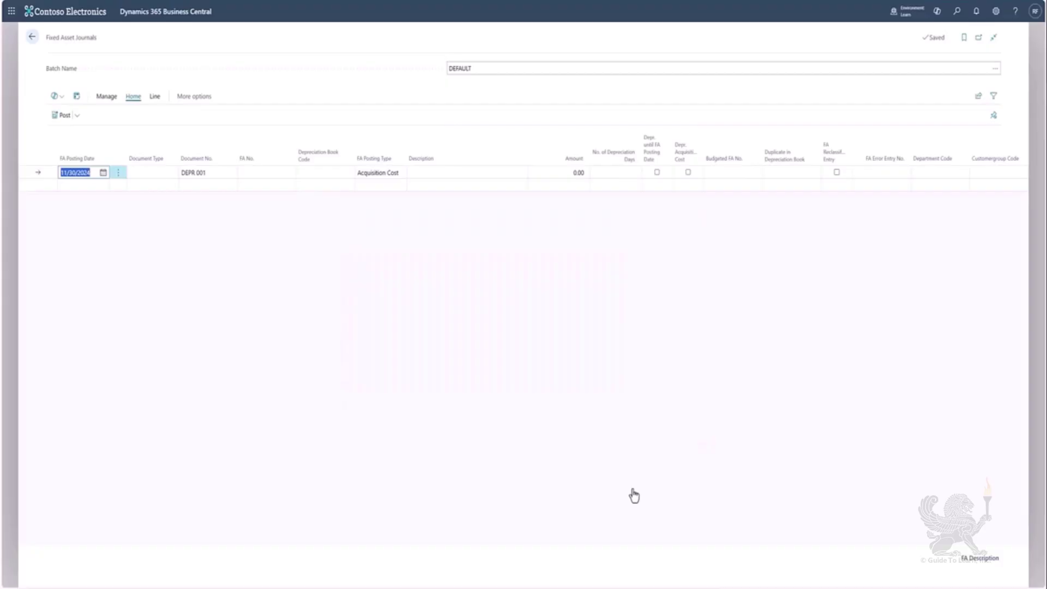
- Set the FA posting date of the first journal line to 9/1/2023
left_click(106, 174)
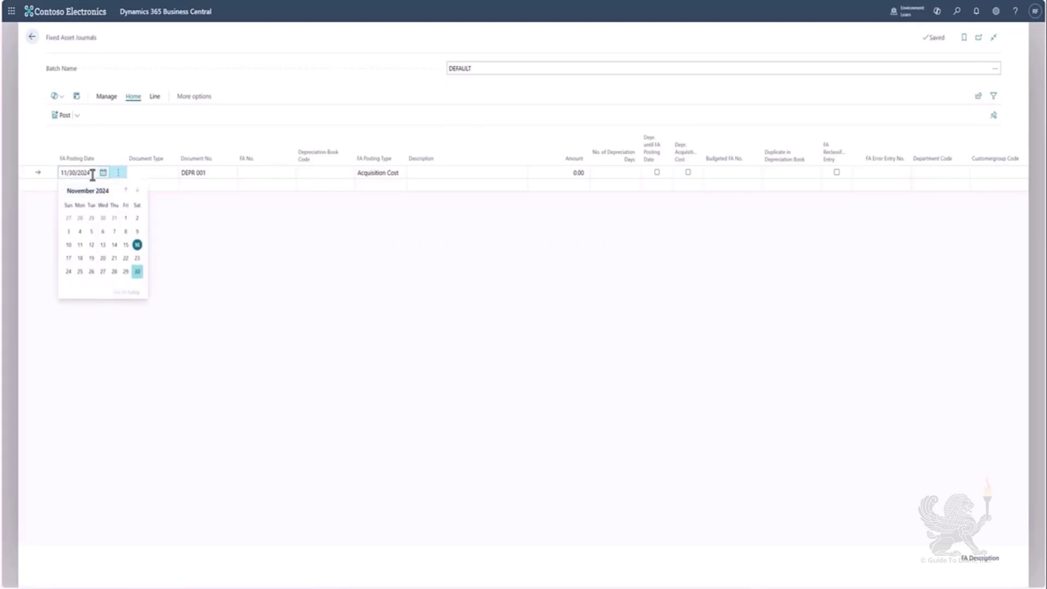
left_click_drag(69, 174, 60, 173)
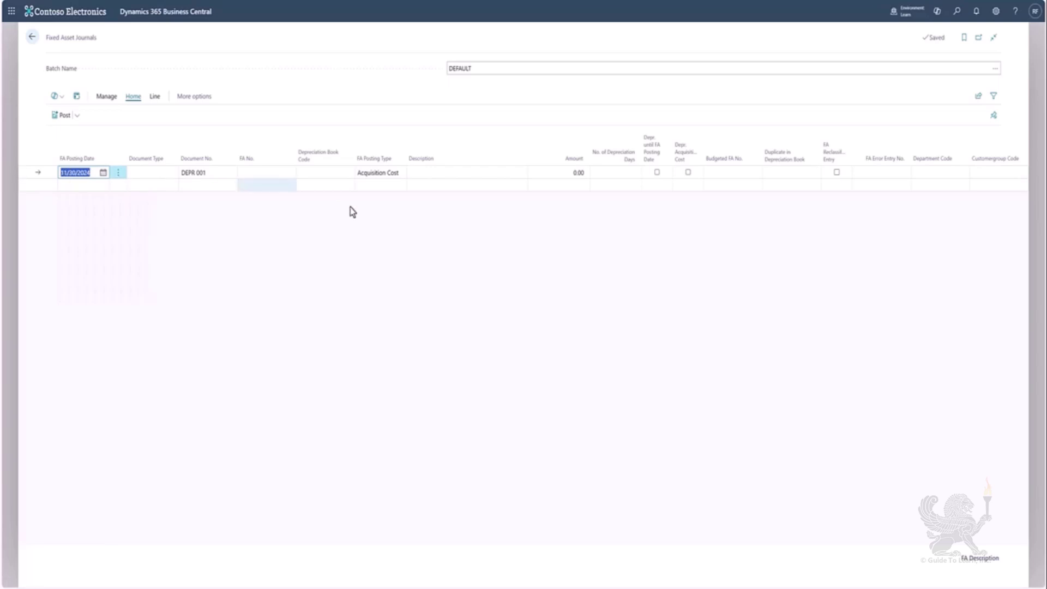
type("09")
type("/01/2024")
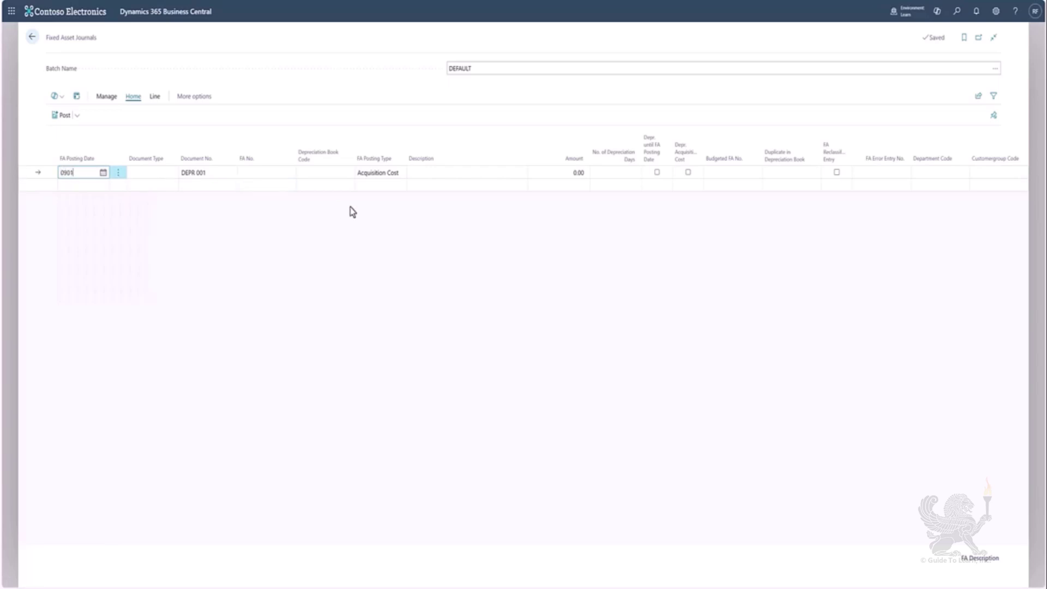
key("Tab")
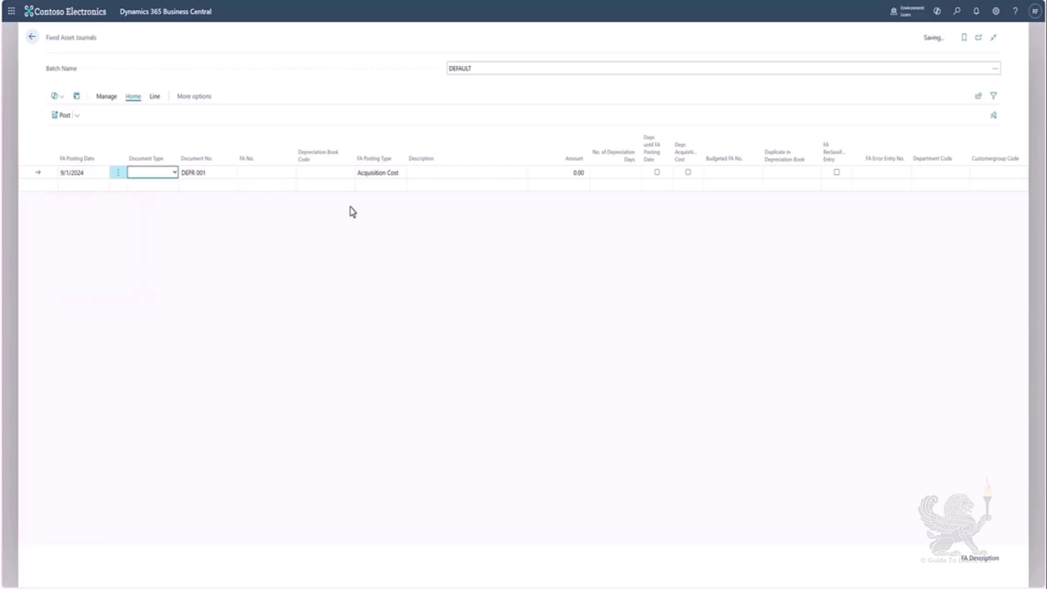
key("shift+Tab")
key("BackSpace")
type("3")
key("Tab")
- Give the first journal line document number FA 001 and assign the Cooling unit fixed asset to it
left_click(225, 173)
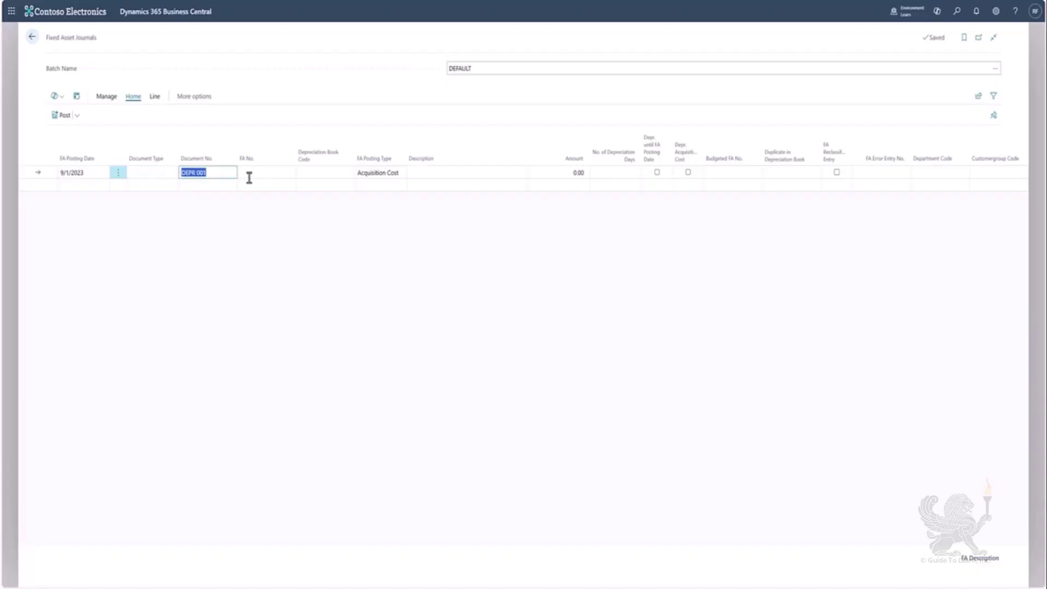
type("FA 001")
left_click(250, 178)
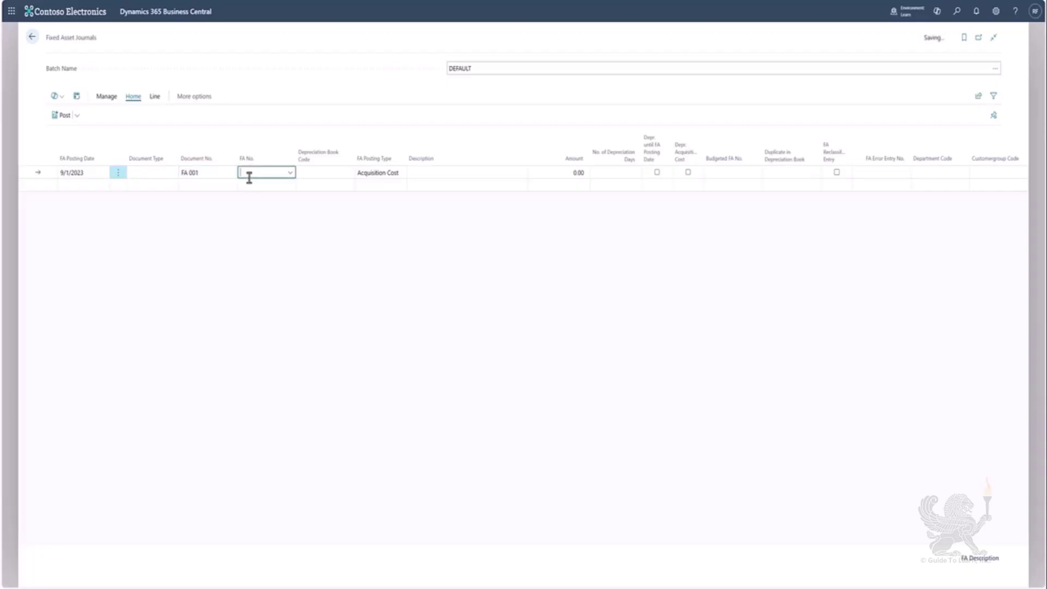
left_click(292, 173)
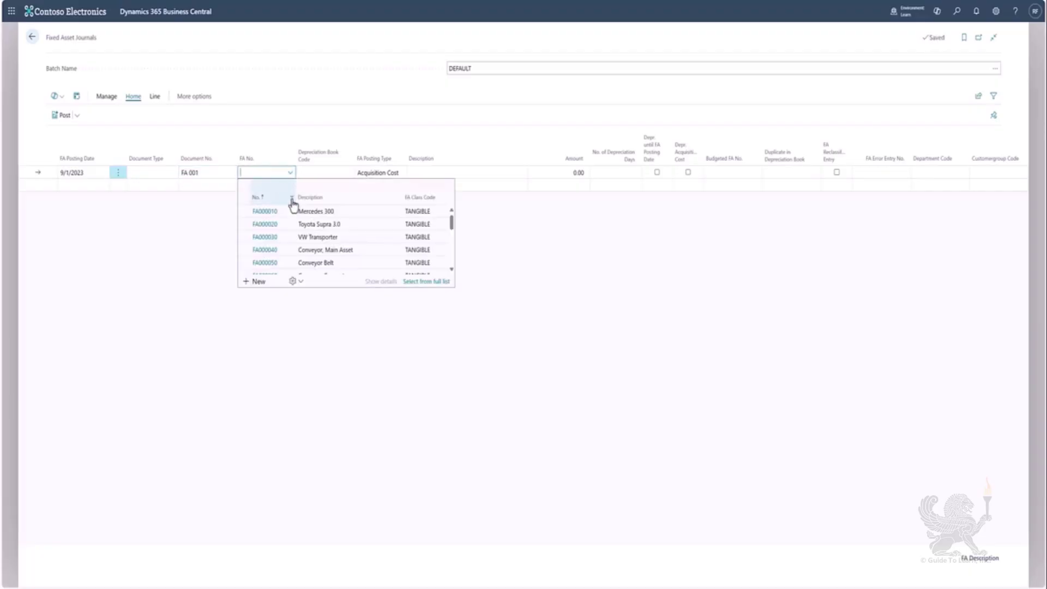
scroll(322, 246, "down", 4)
scroll(330, 245, "down", 3)
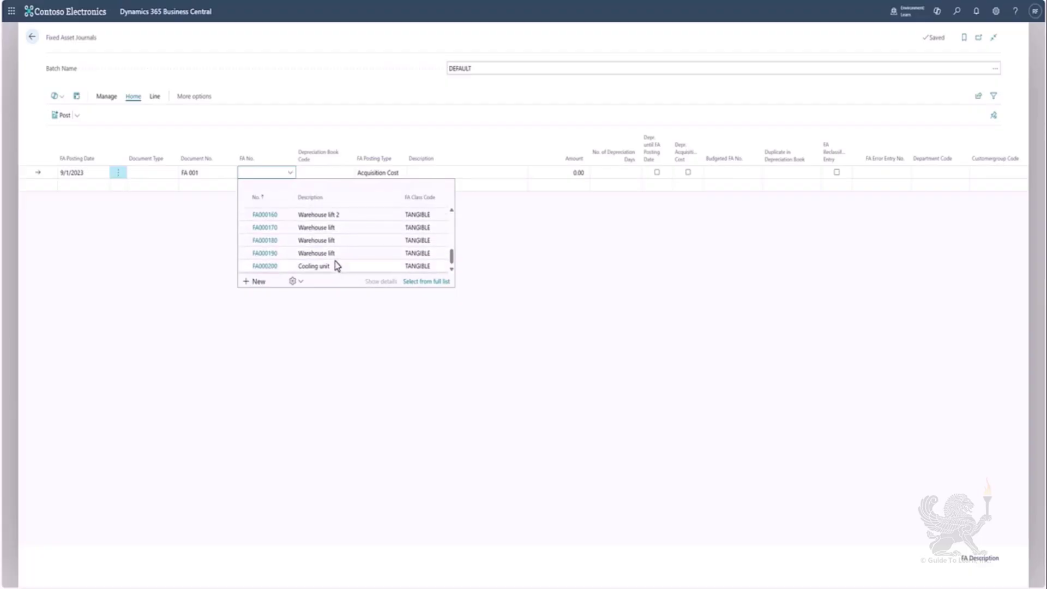
left_click(336, 266)
key("Tab")
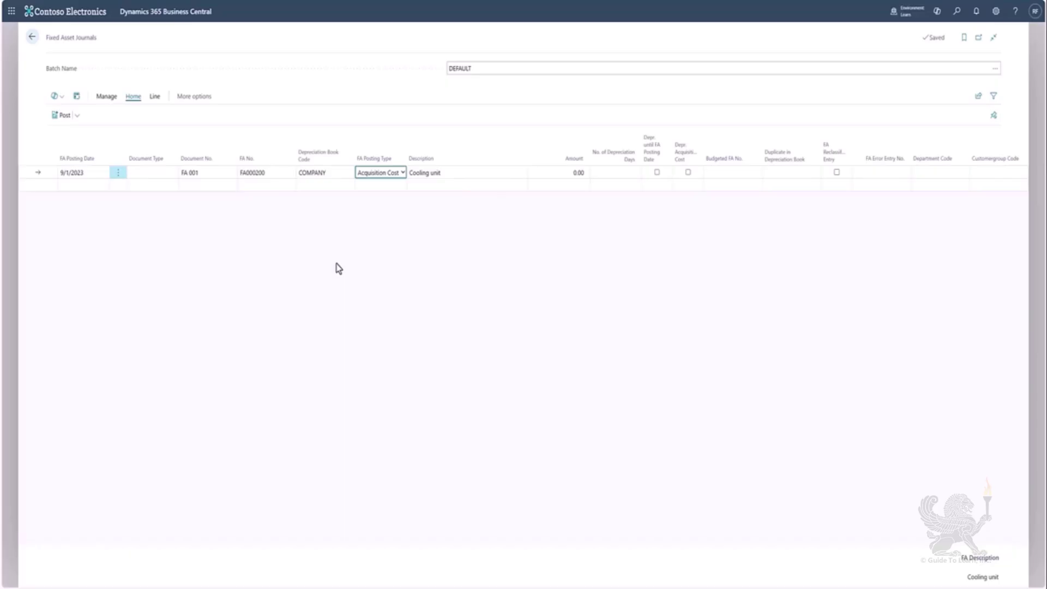
- Enter 48,900 as the amount of the cooling unit's acquisition cost line
key("Tab")
key("Tab")
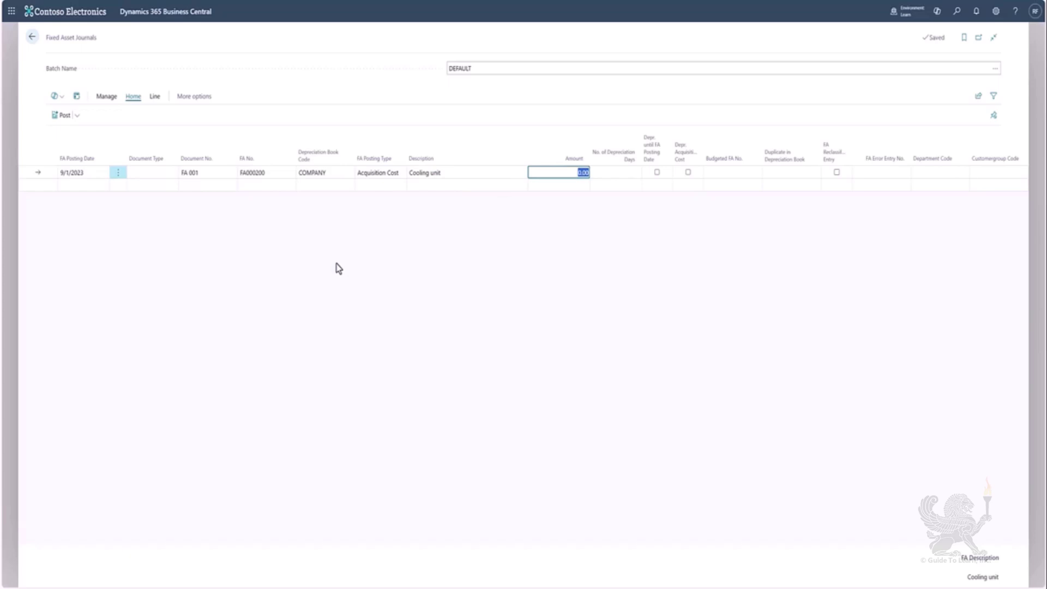
type("48900")
key("Tab")
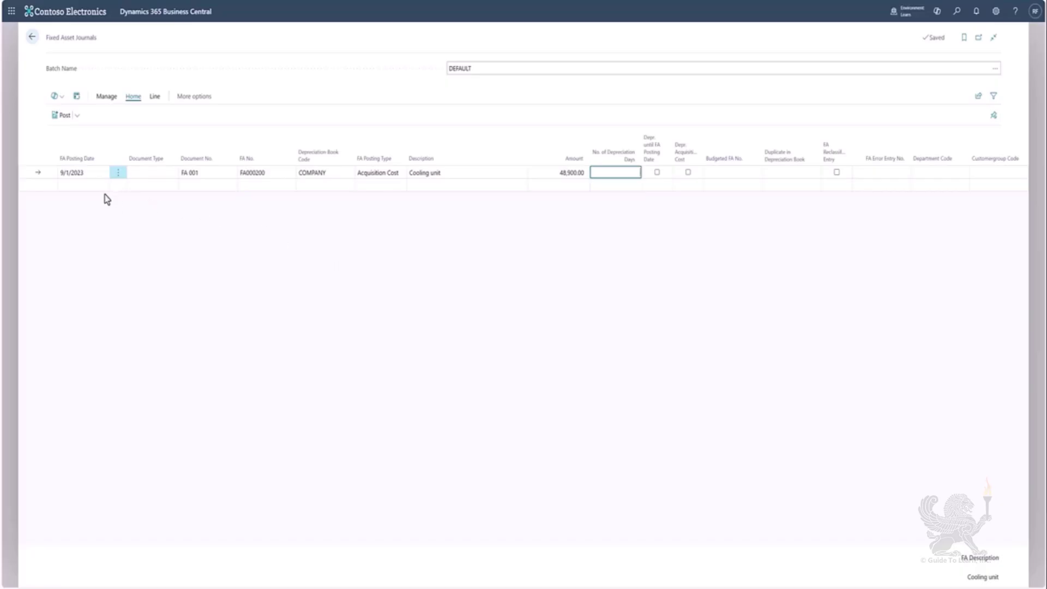
- Add a second journal line with FA posting date 12/31/2023 for the Cooling unit asset
left_click(91, 186)
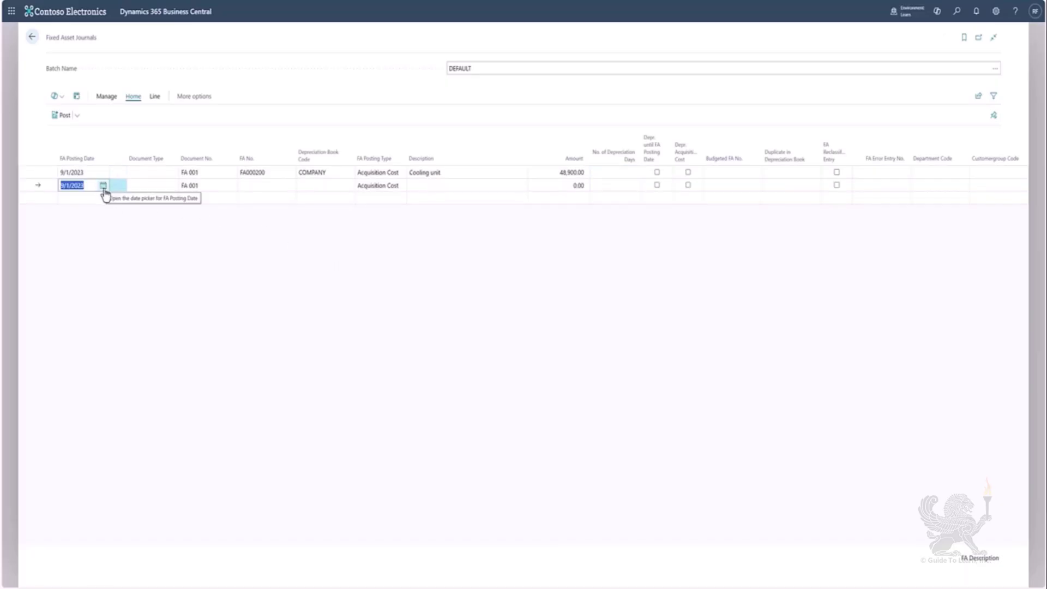
type("12")
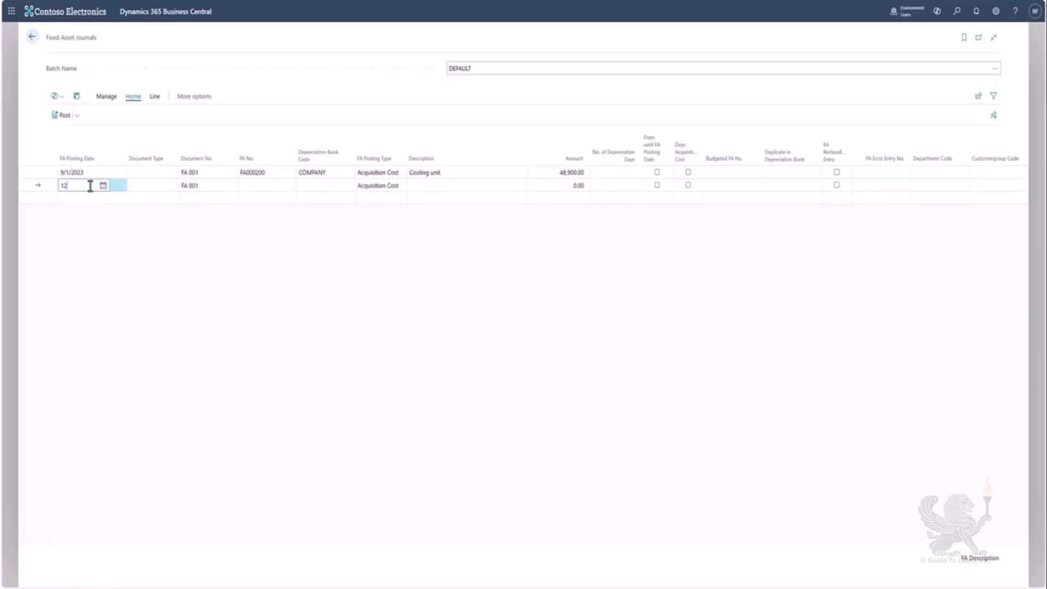
type("/31/2023")
key("Tab")
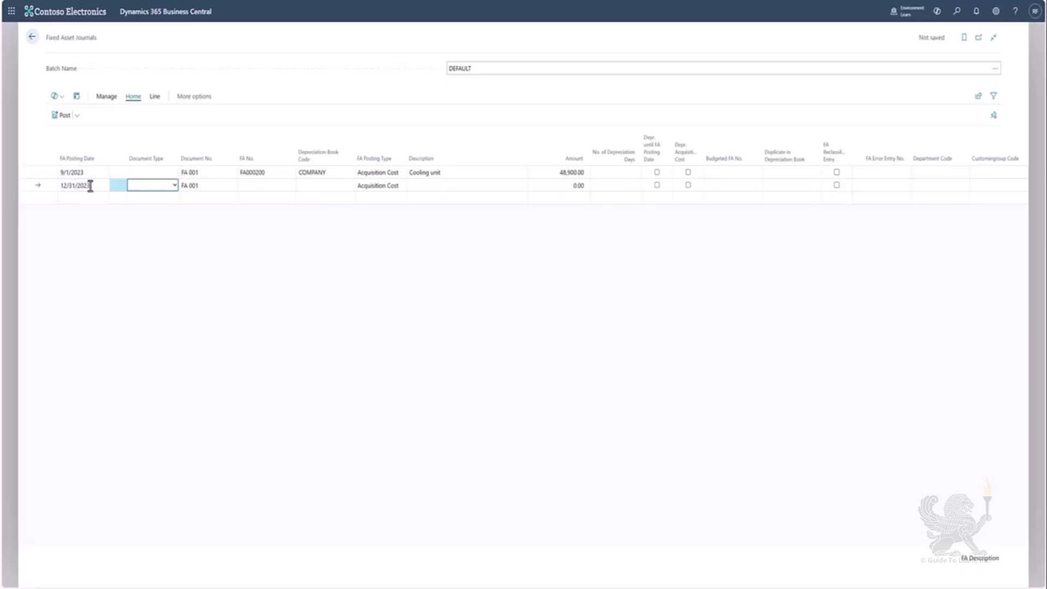
mouse_move(136, 161)
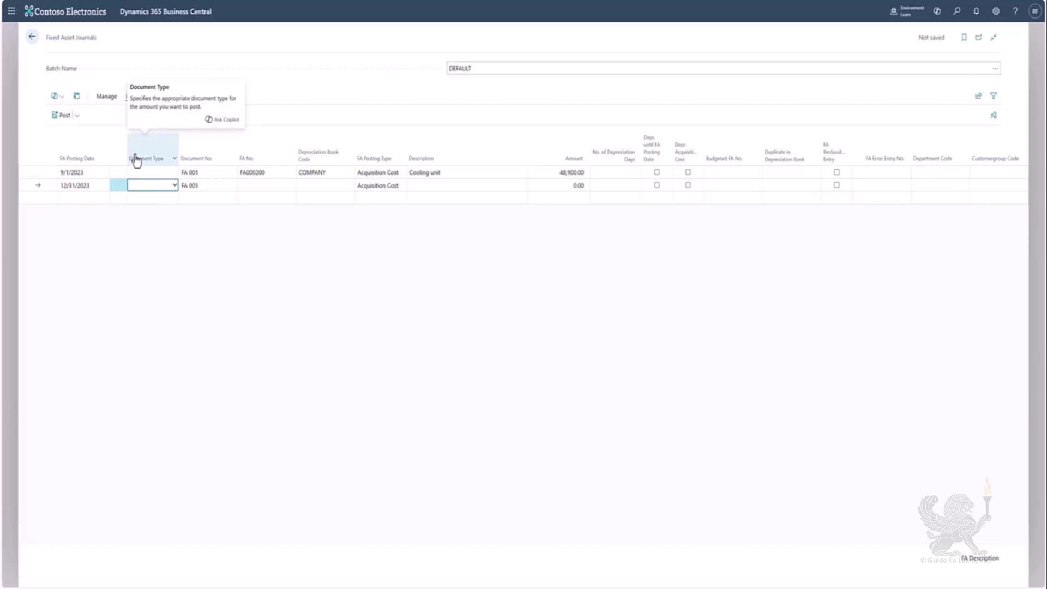
left_click(261, 185)
scroll(286, 250, "down", 5)
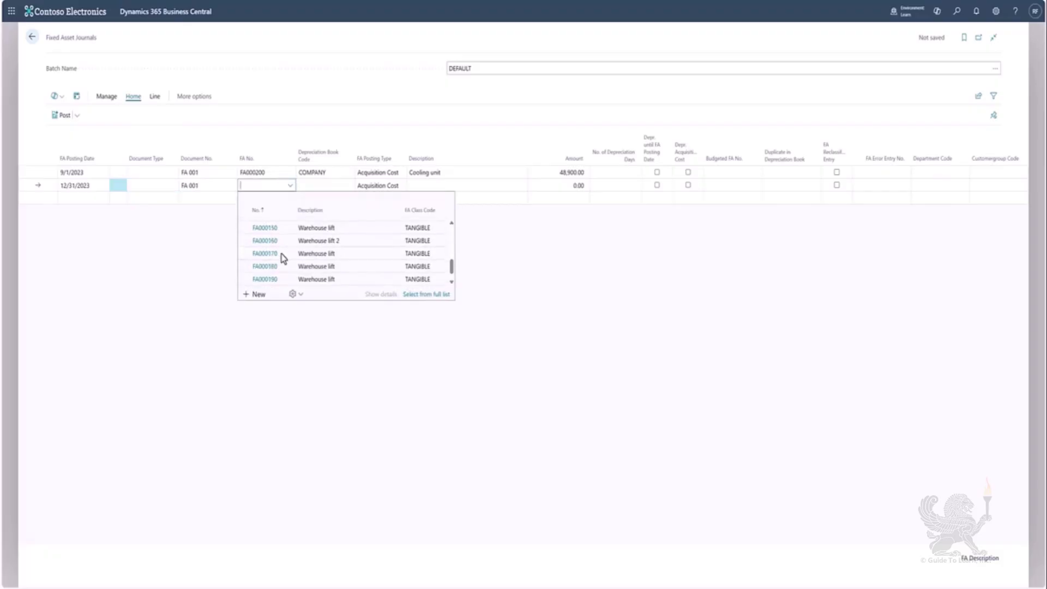
left_click(283, 278)
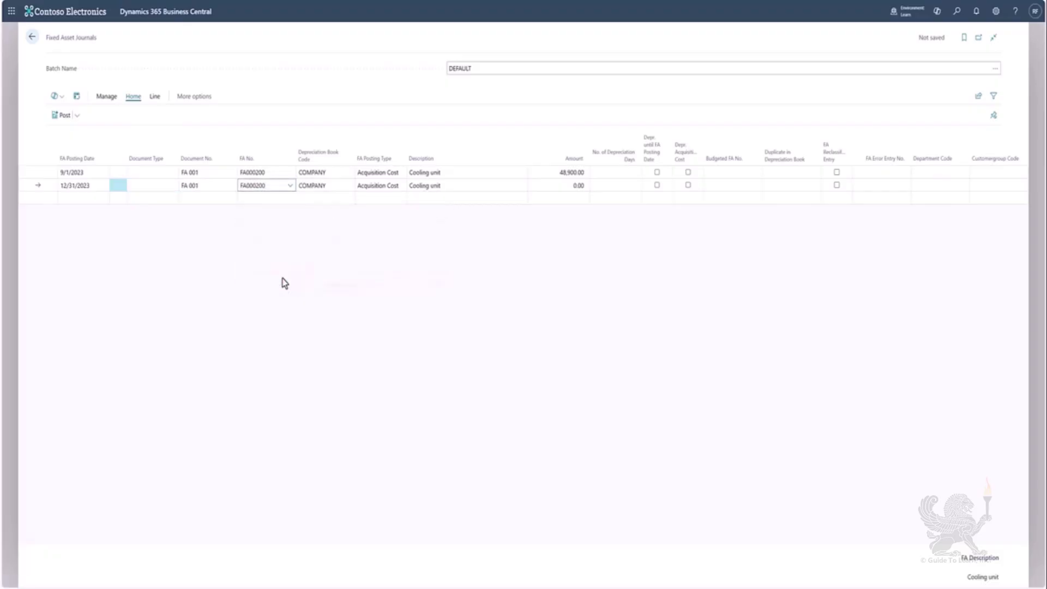
key("Return")
- Set the second line's FA posting type to Depreciation and its amount to -6,800
left_click(375, 187)
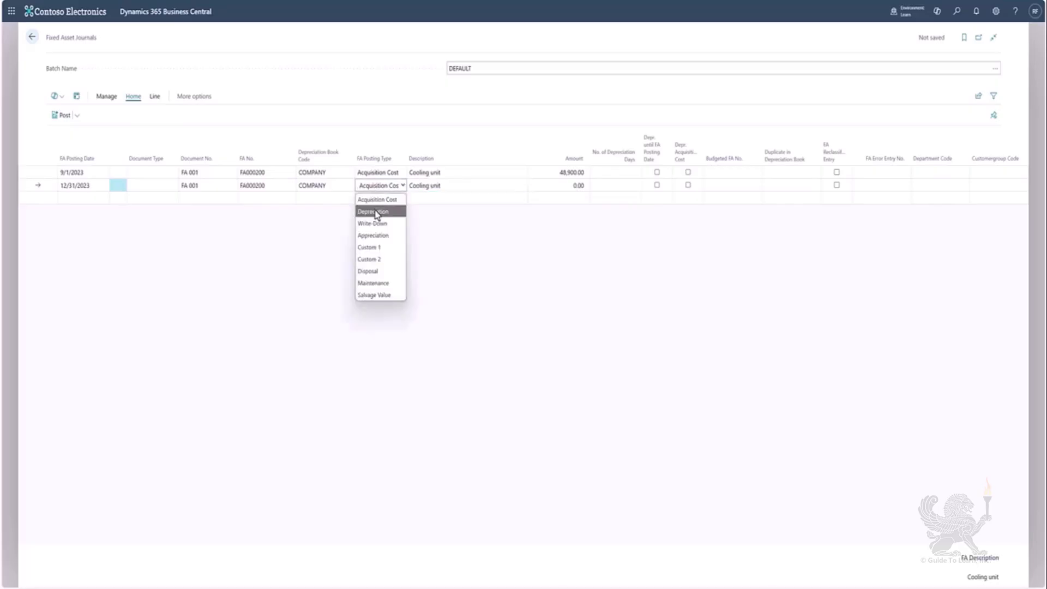
left_click(375, 213)
key("Tab")
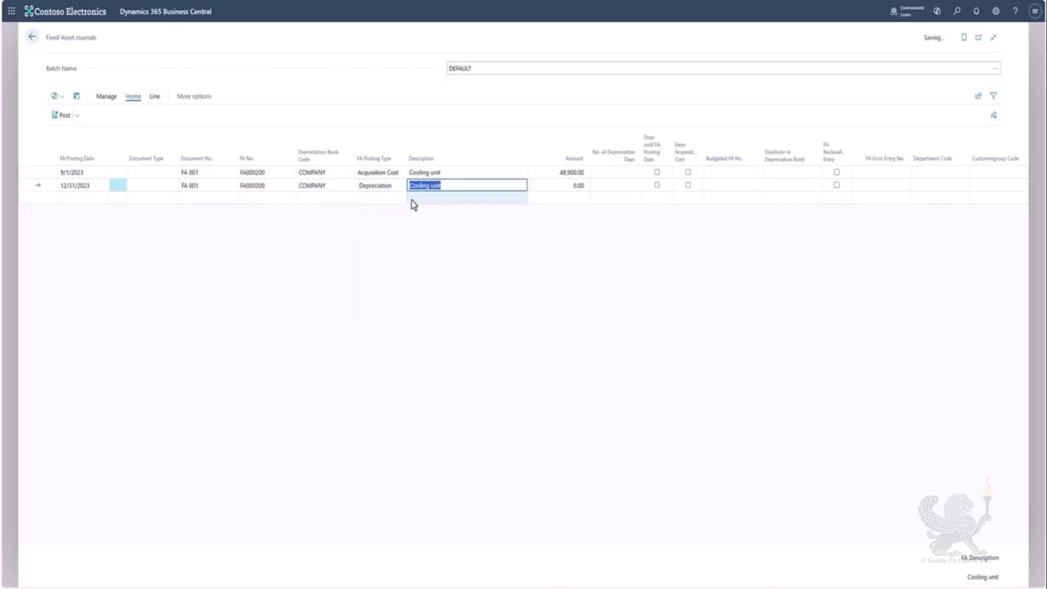
key("Tab")
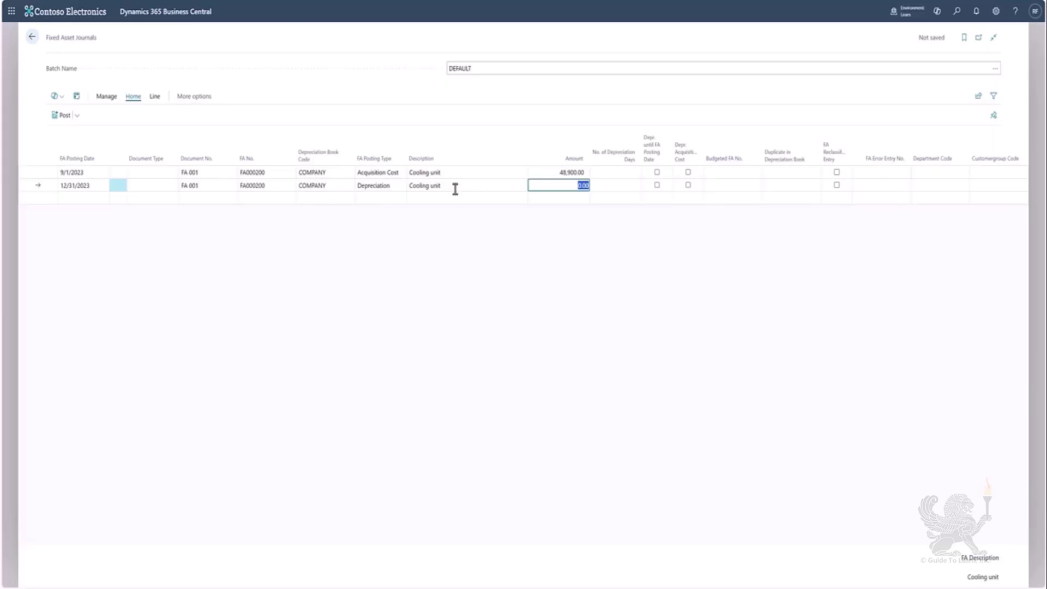
type("-6800")
key("Tab")
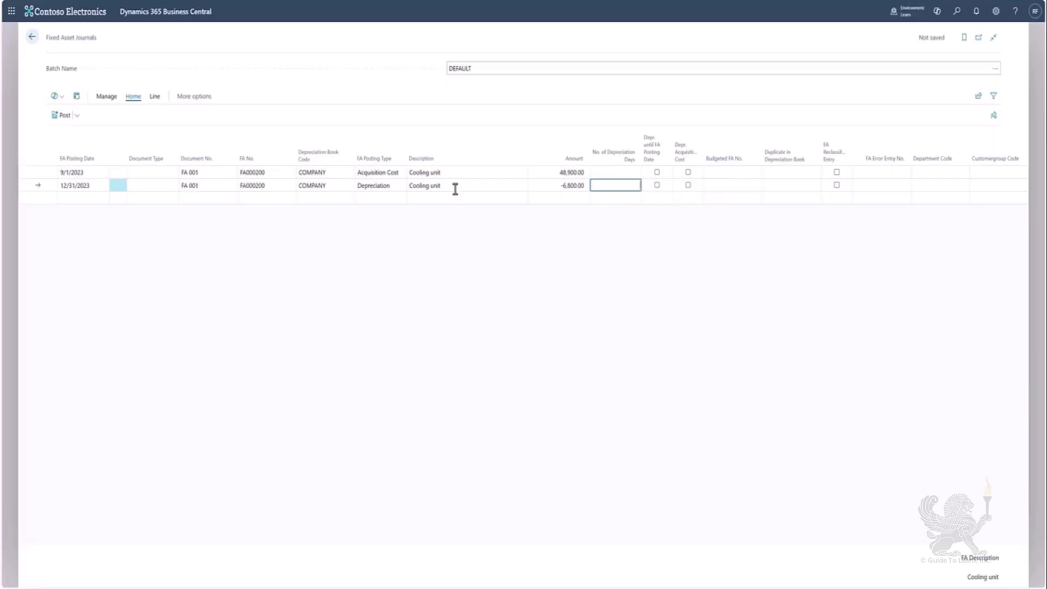
- Post the fixed asset journal lines and return to the home page
left_click(61, 121)
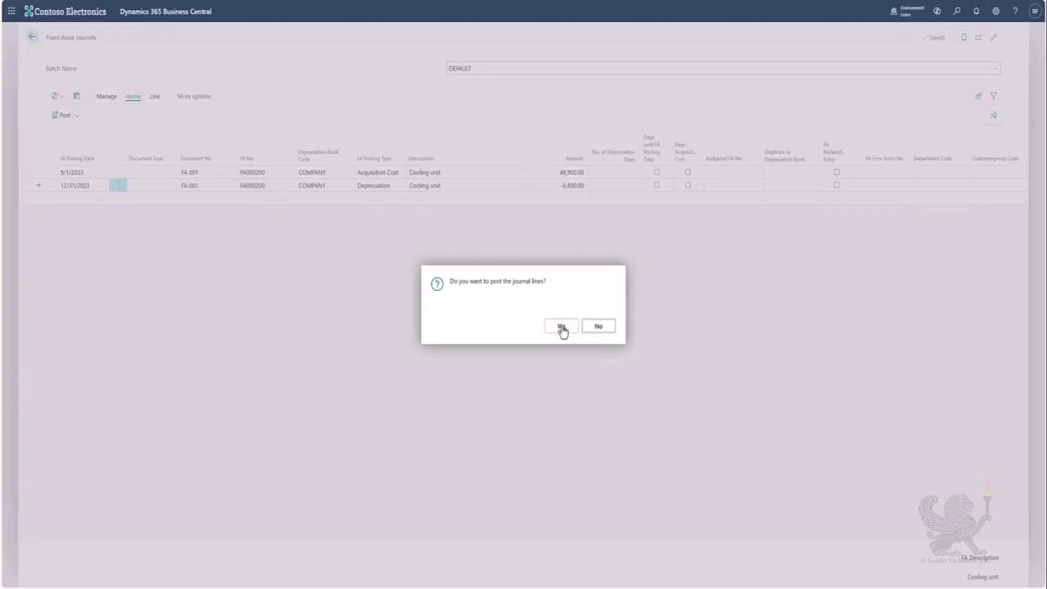
left_click(562, 327)
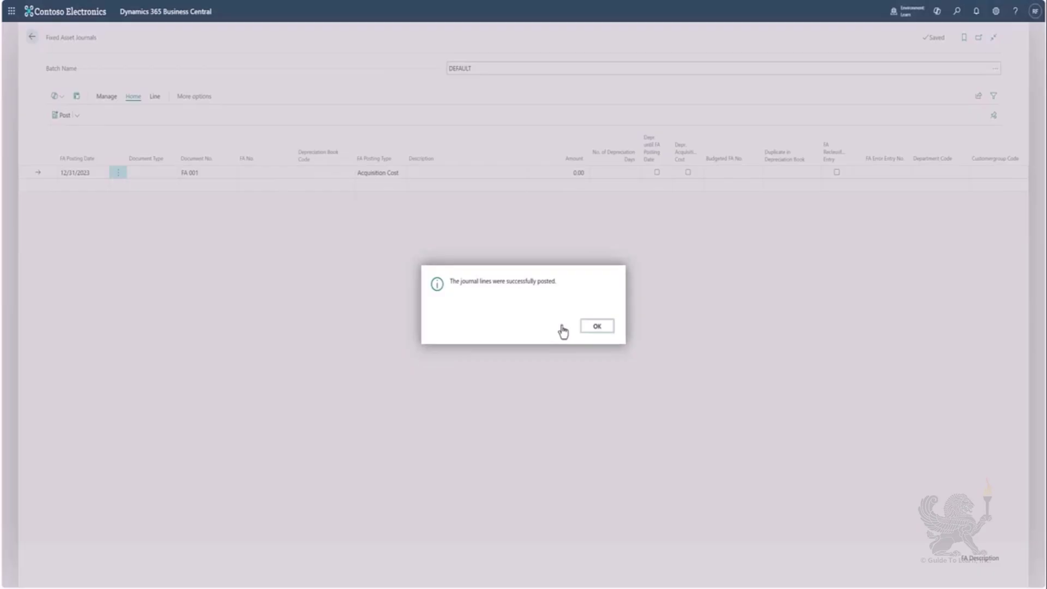
left_click(598, 327)
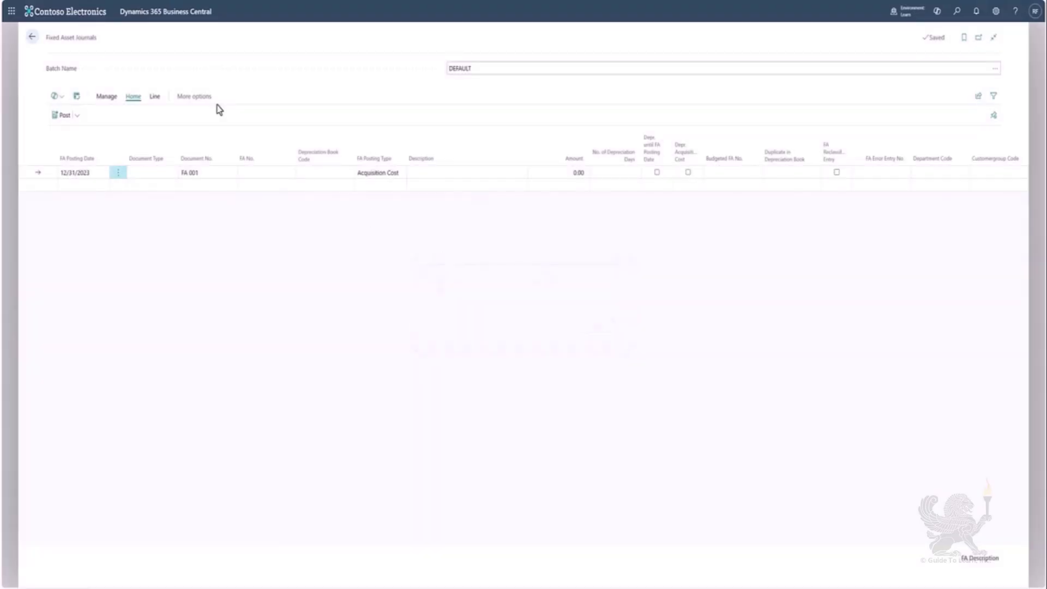
left_click(32, 38)
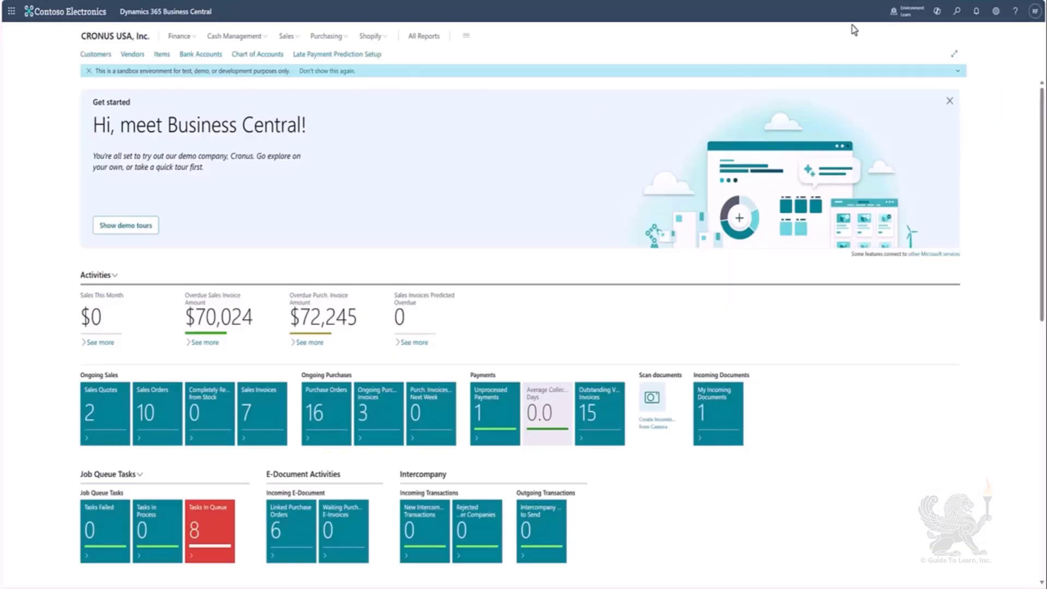
- Search for the Depreciation Books page and reopen the COMPANY book's card
left_click(956, 13)
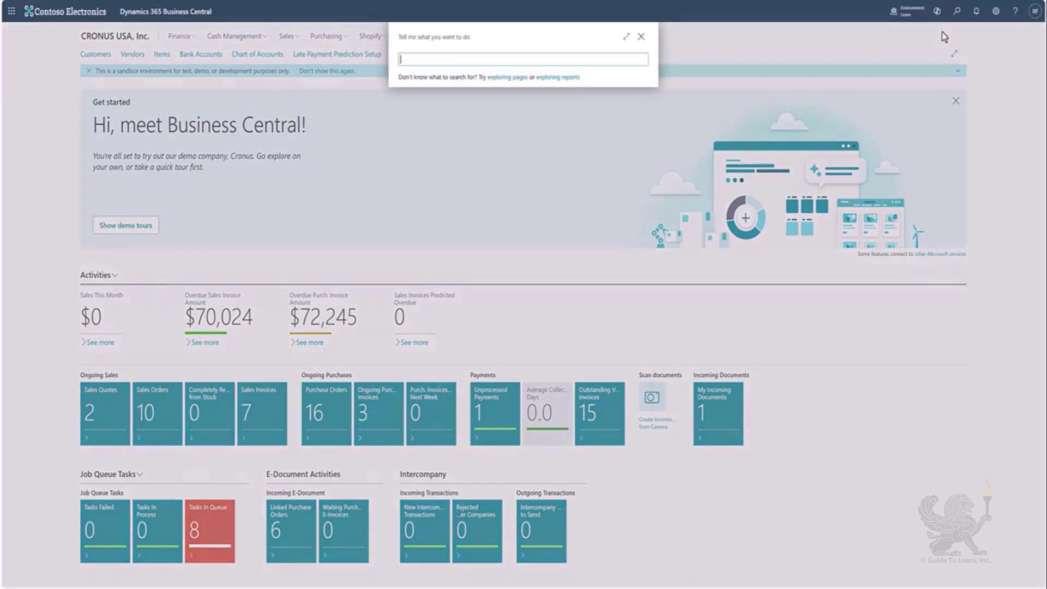
type("depreci")
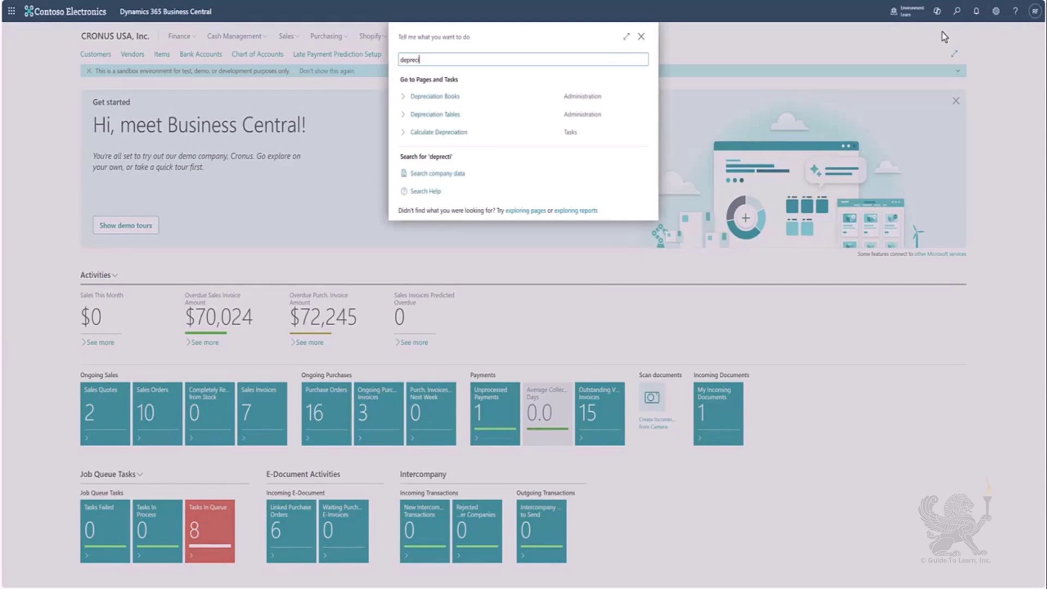
type("ation bo")
left_click(534, 108)
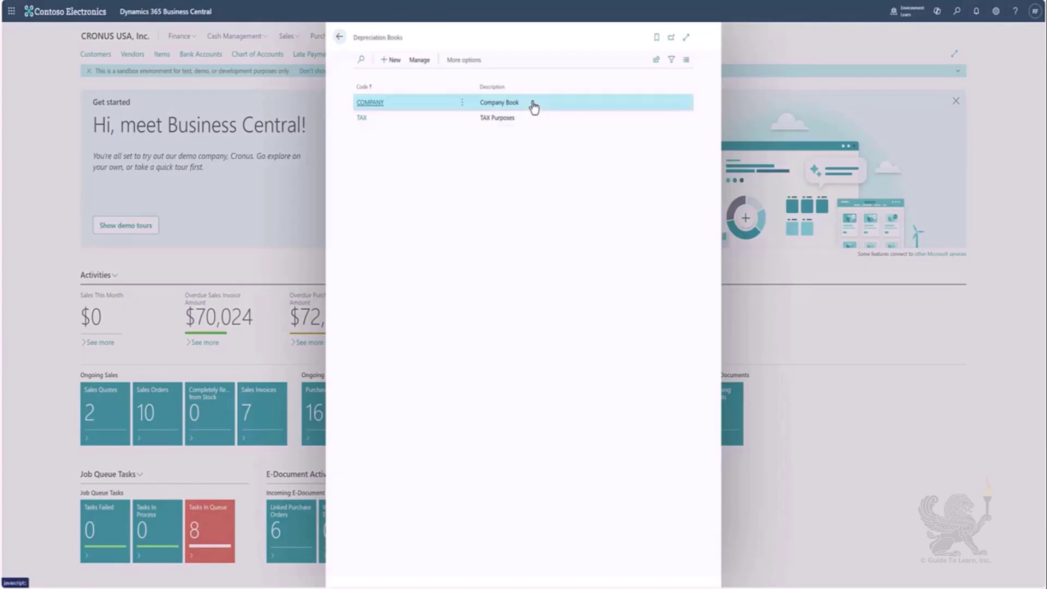
left_click(380, 107)
- Turn G/L integration for depreciation and acquisition cost back on in the COMPANY book, and return to the home page
left_click(504, 195)
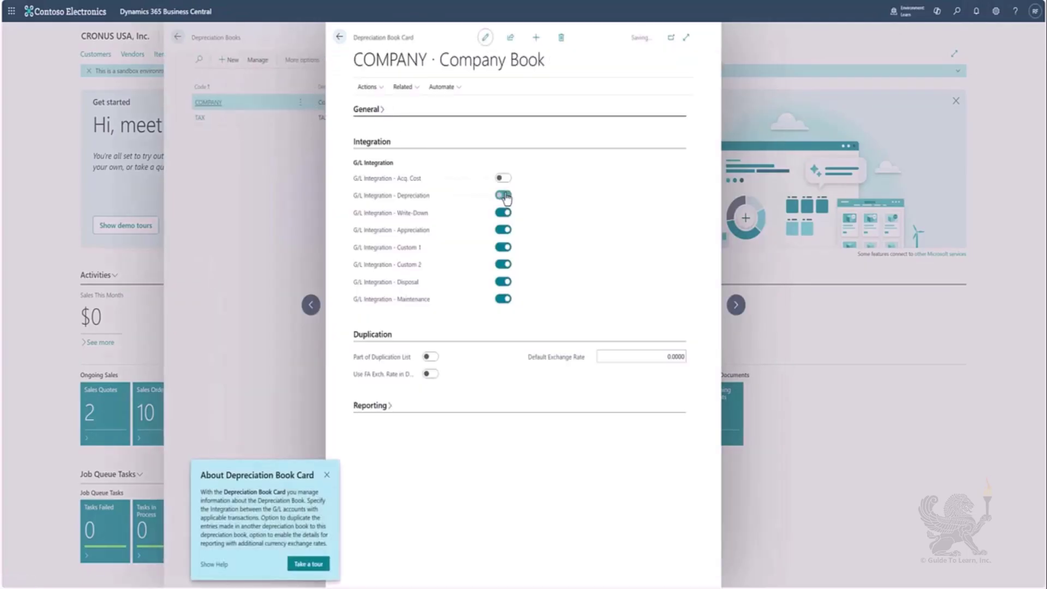
left_click(503, 178)
left_click(340, 39)
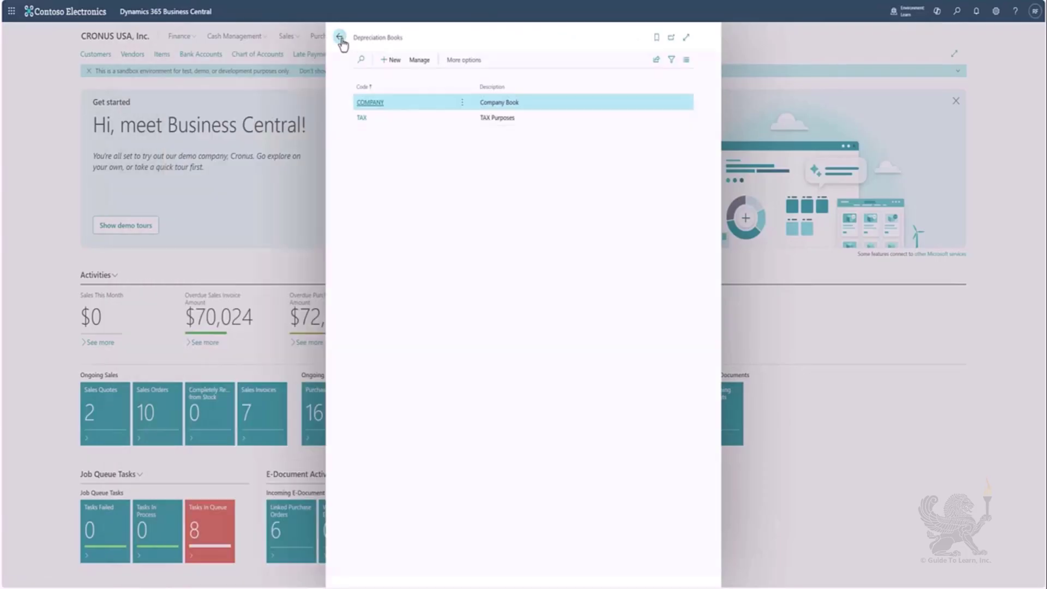
left_click(340, 38)
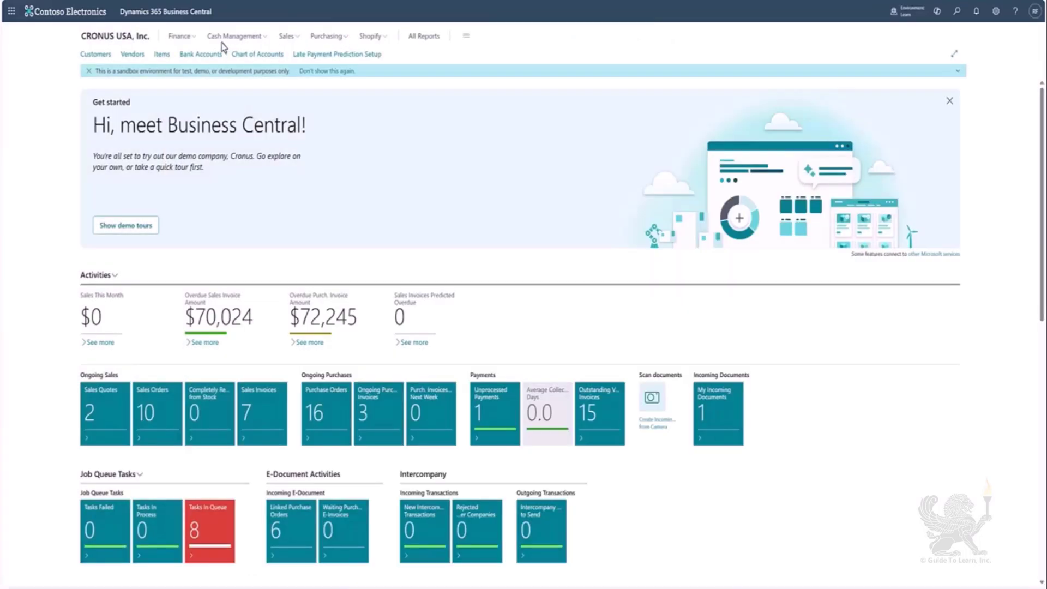
- Open the Fixed Assets list from the finance area and view the Cooling unit's card
left_click(188, 38)
left_click(251, 58)
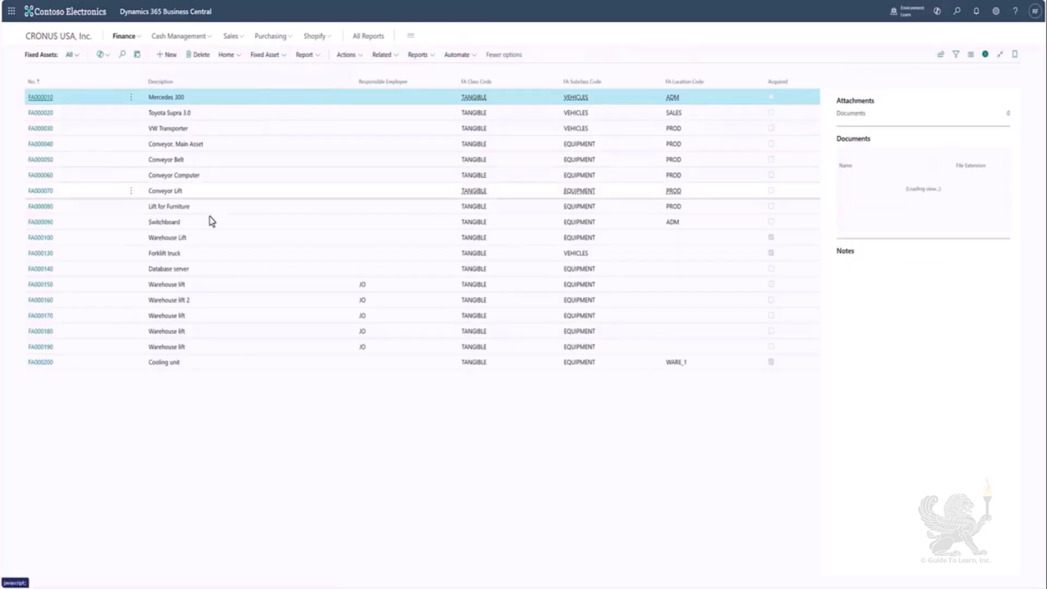
left_click(85, 363)
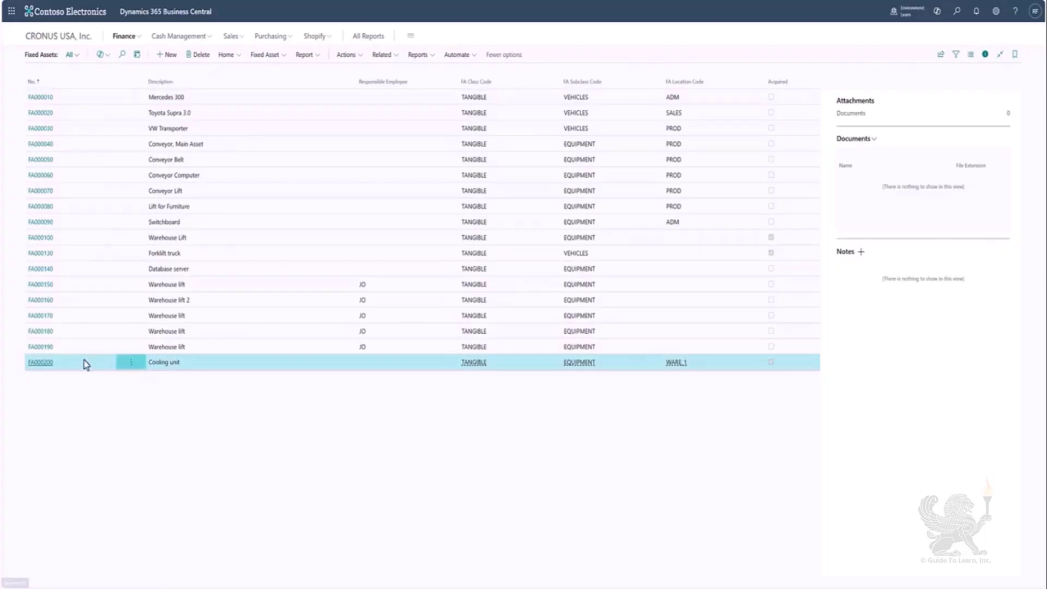
left_click(37, 364)
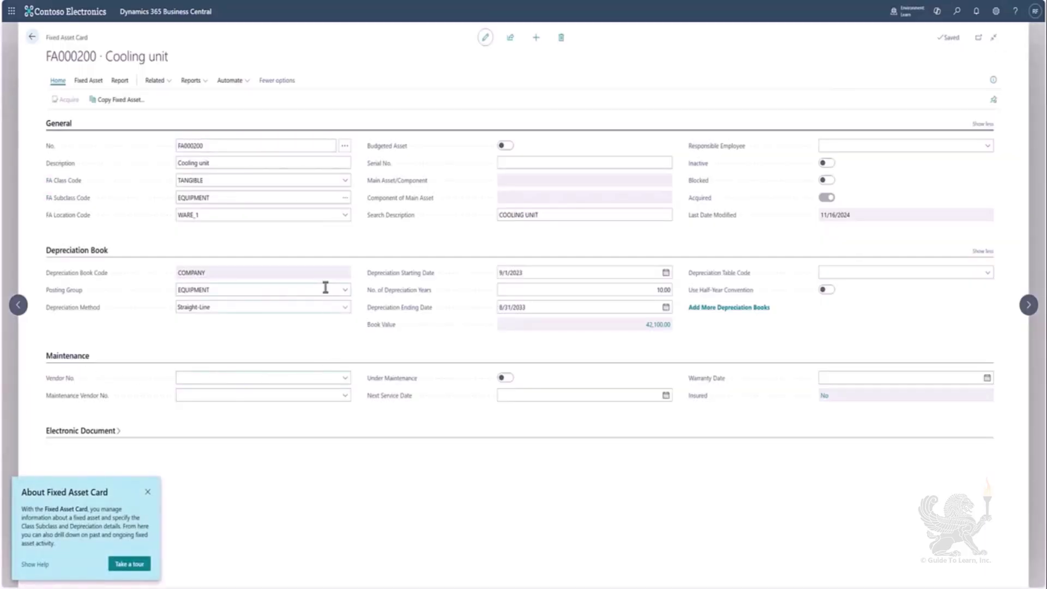
- Open the cooling unit's FA ledger entries and examine its acquisition cost and depreciation entries
left_click(158, 82)
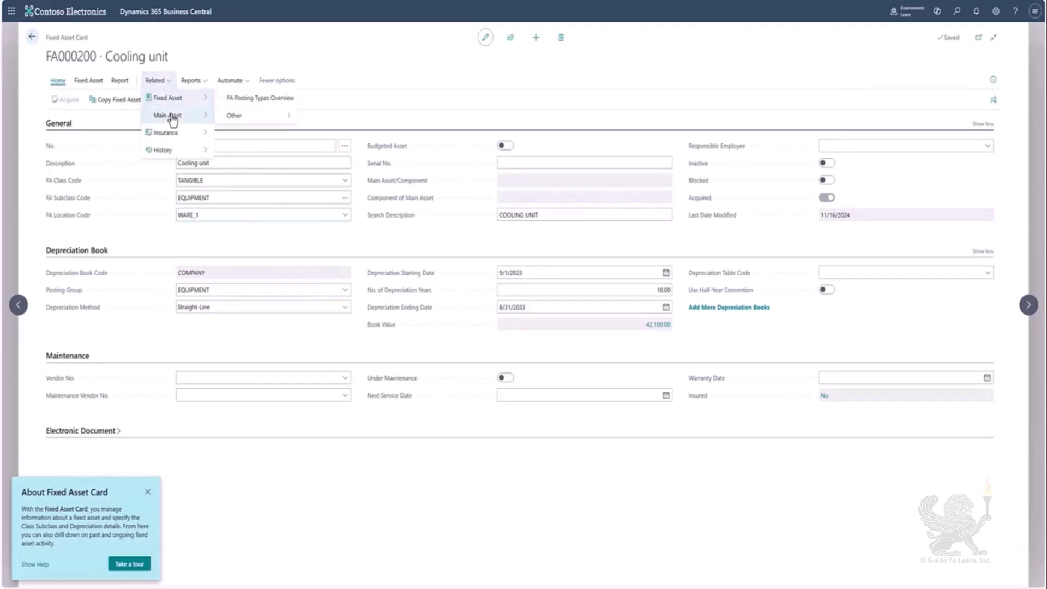
mouse_move(175, 157)
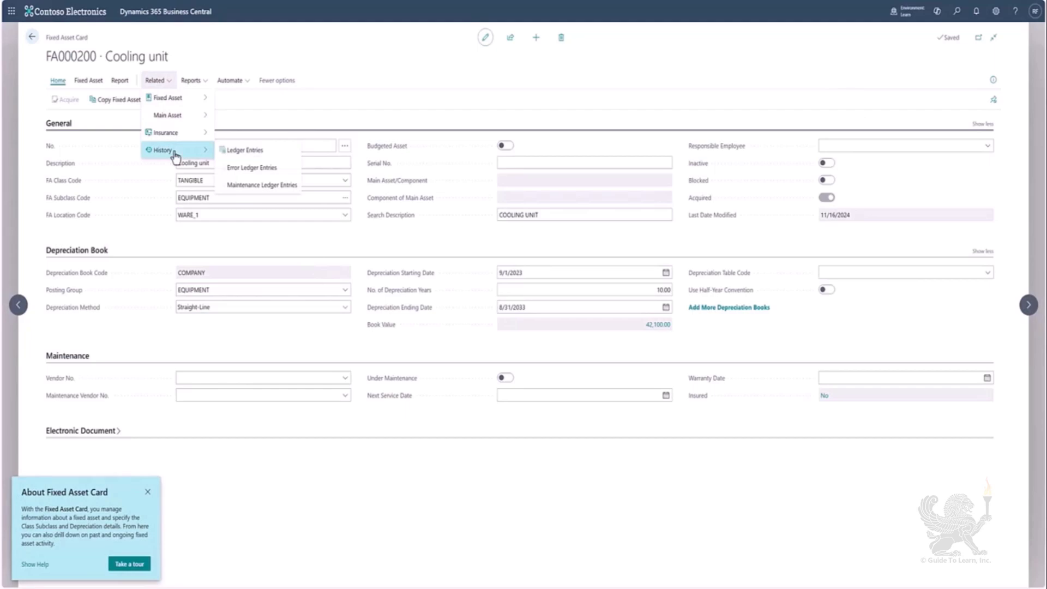
left_click(247, 155)
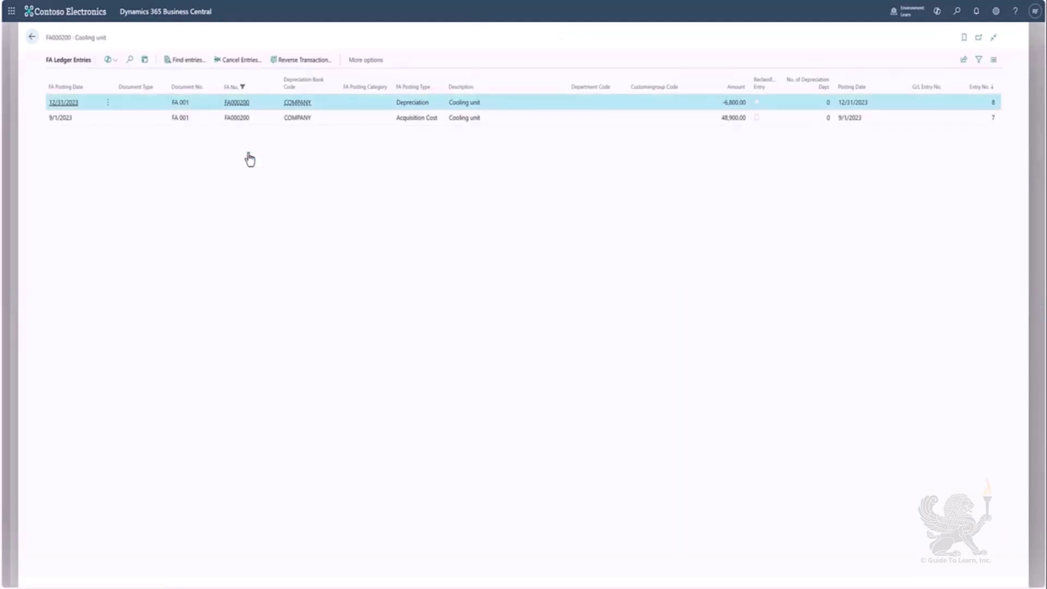
left_click(416, 119)
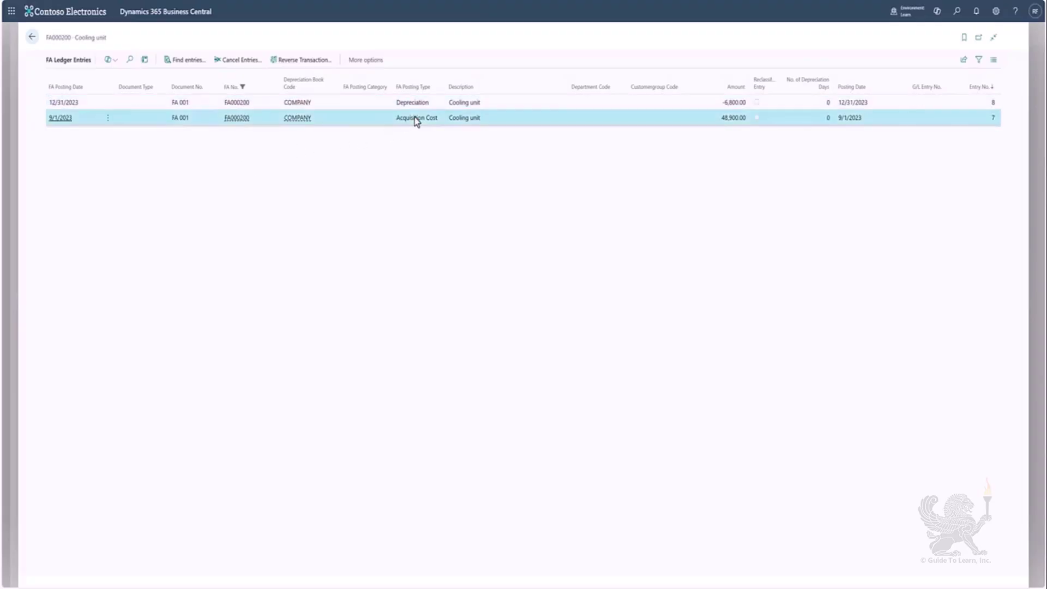
left_click(458, 108)
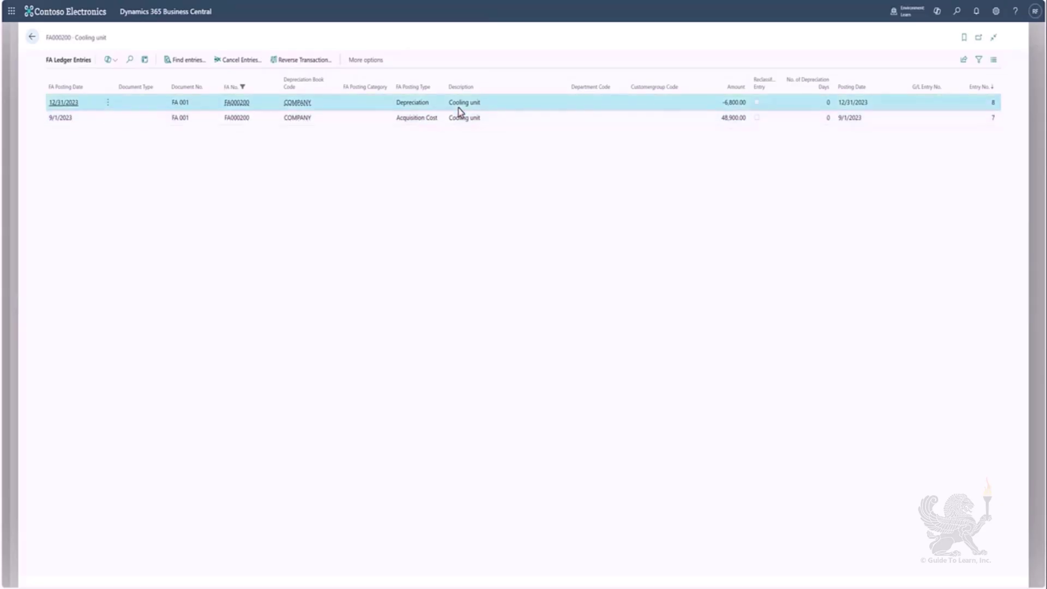